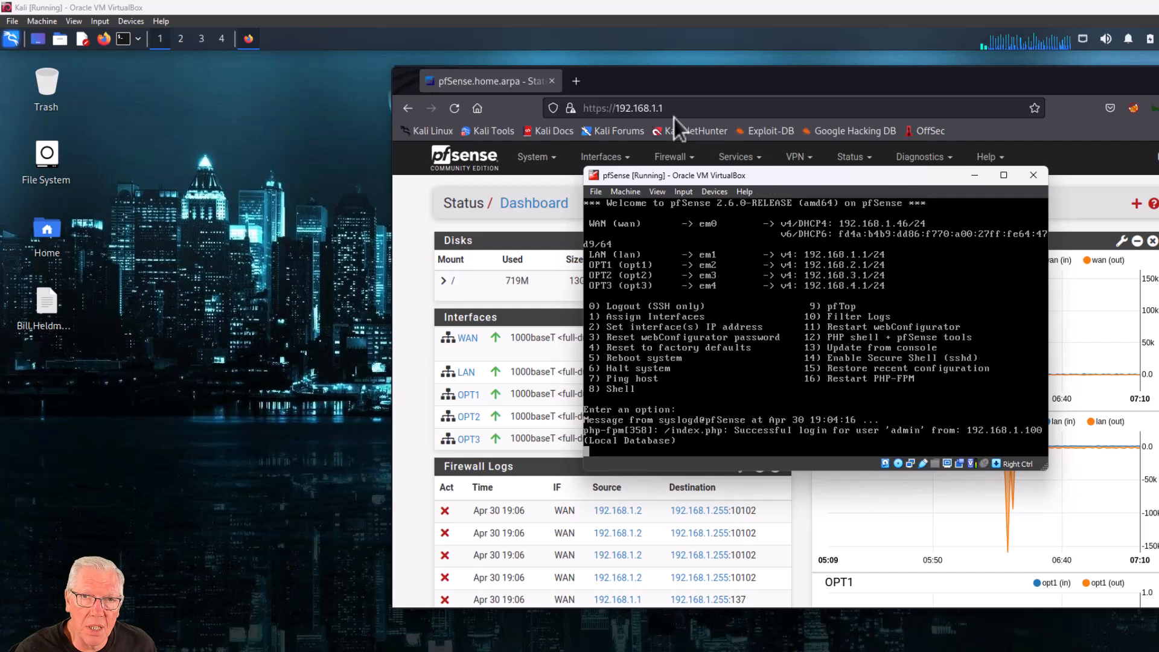
Step: Bring the pfSense dashboard to the front and review its interface list and addresses
click(633, 108)
drag(633, 108, 678, 107)
click(1116, 169)
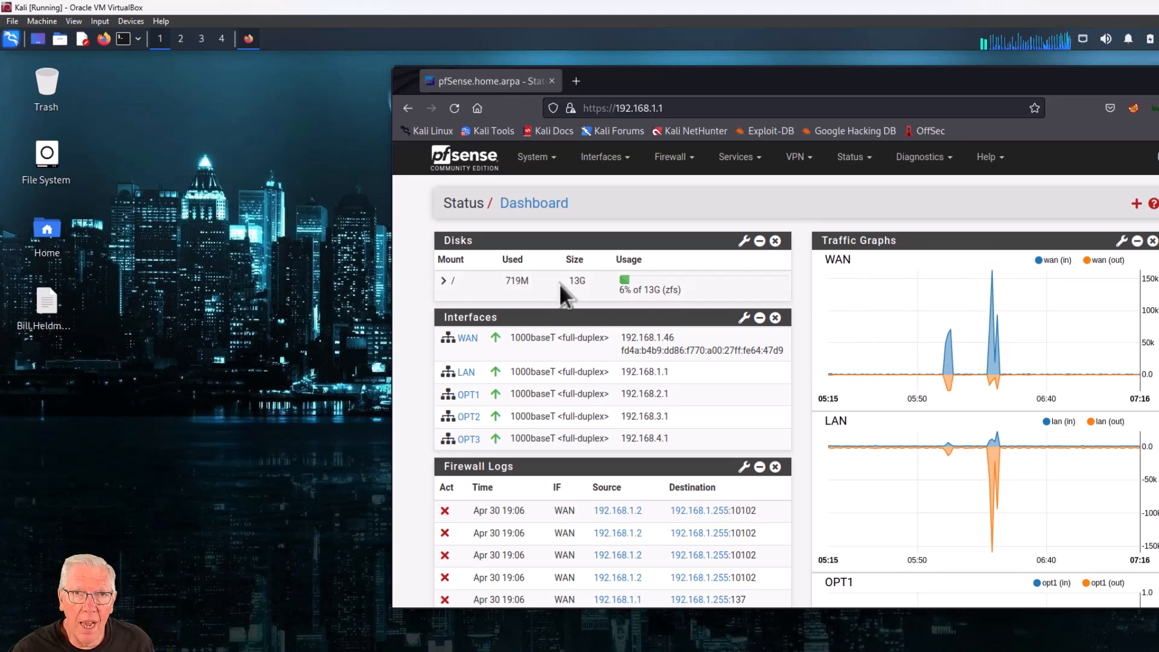
mouse_move(832, 478)
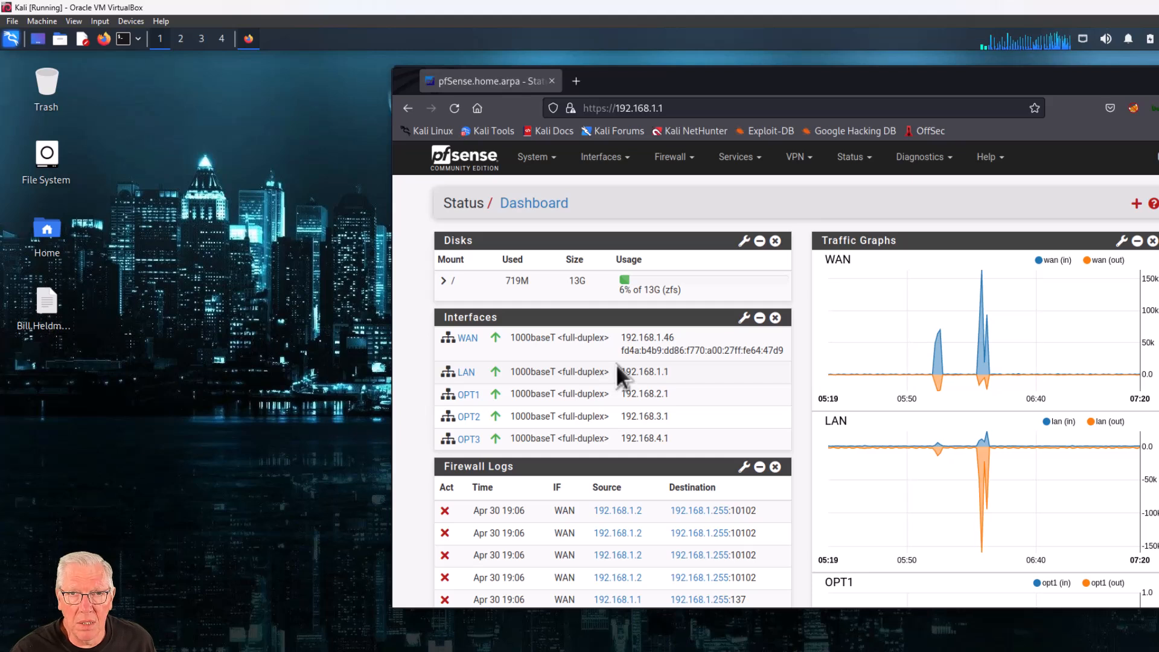
Step: Open the configuration page of the OPT1 interface and select its description
click(618, 159)
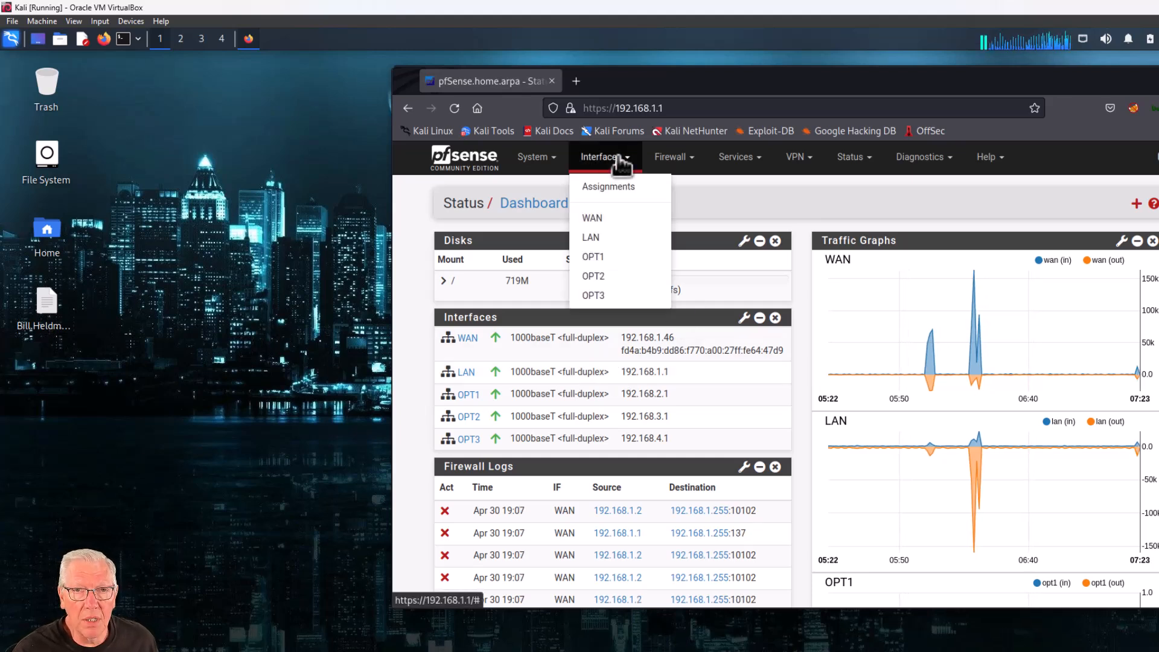
click(595, 257)
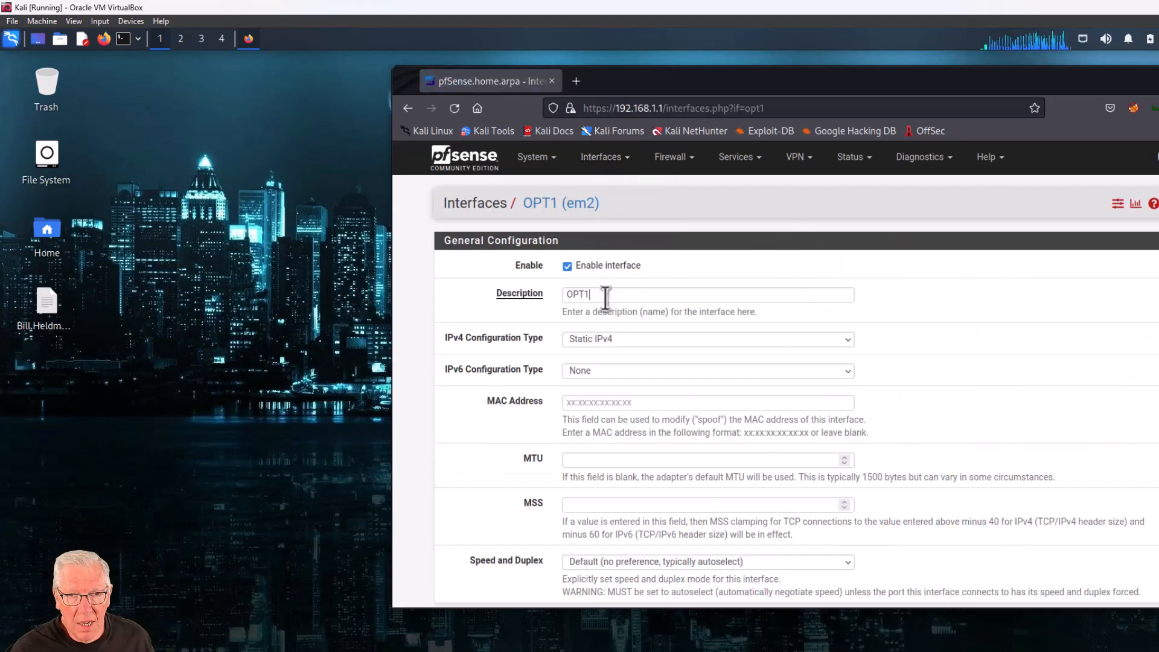
click(525, 296)
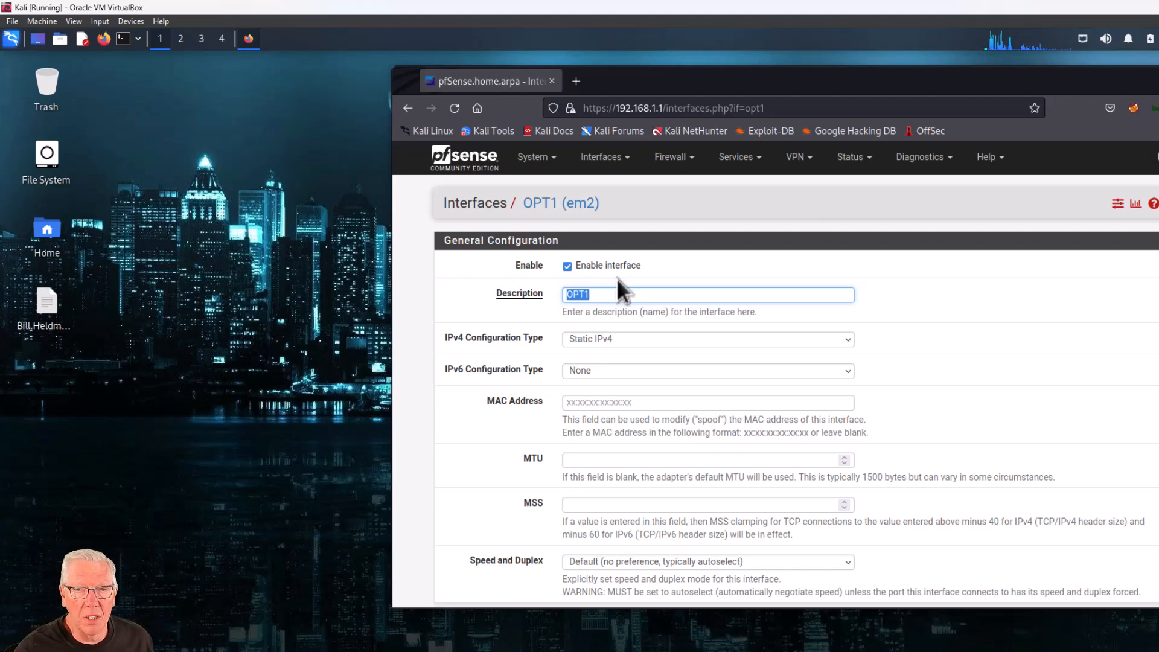
Step: Check which network adapters are assigned to the interfaces in the pfSense console window, and minimize it
mouse_move(1107, 651)
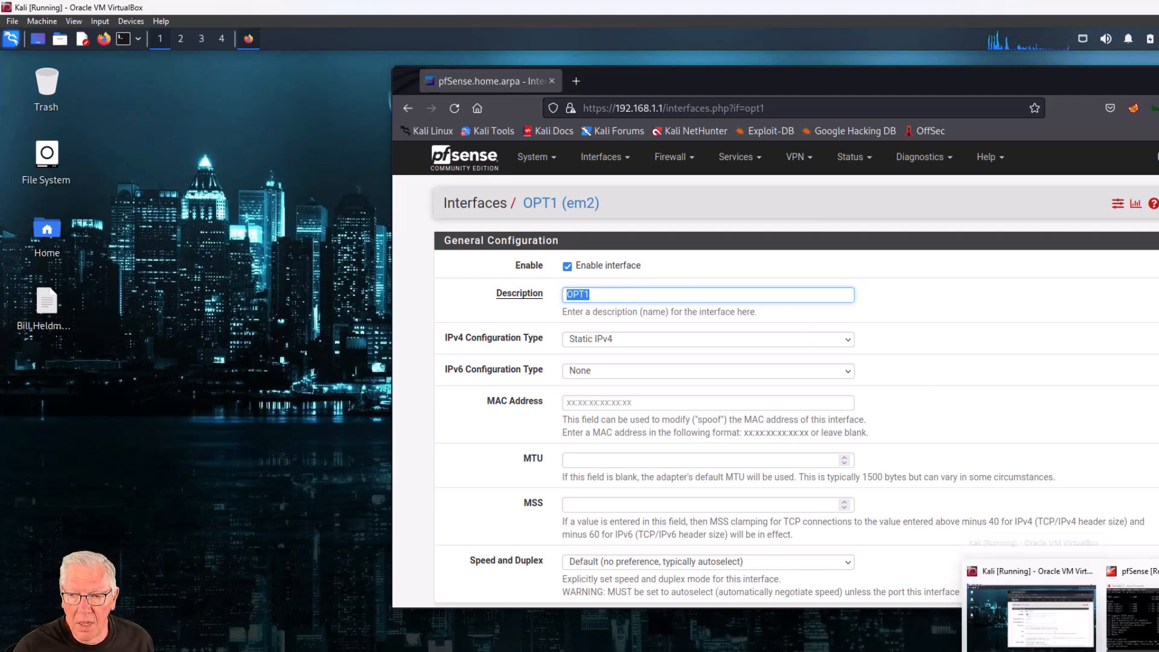
click(1126, 630)
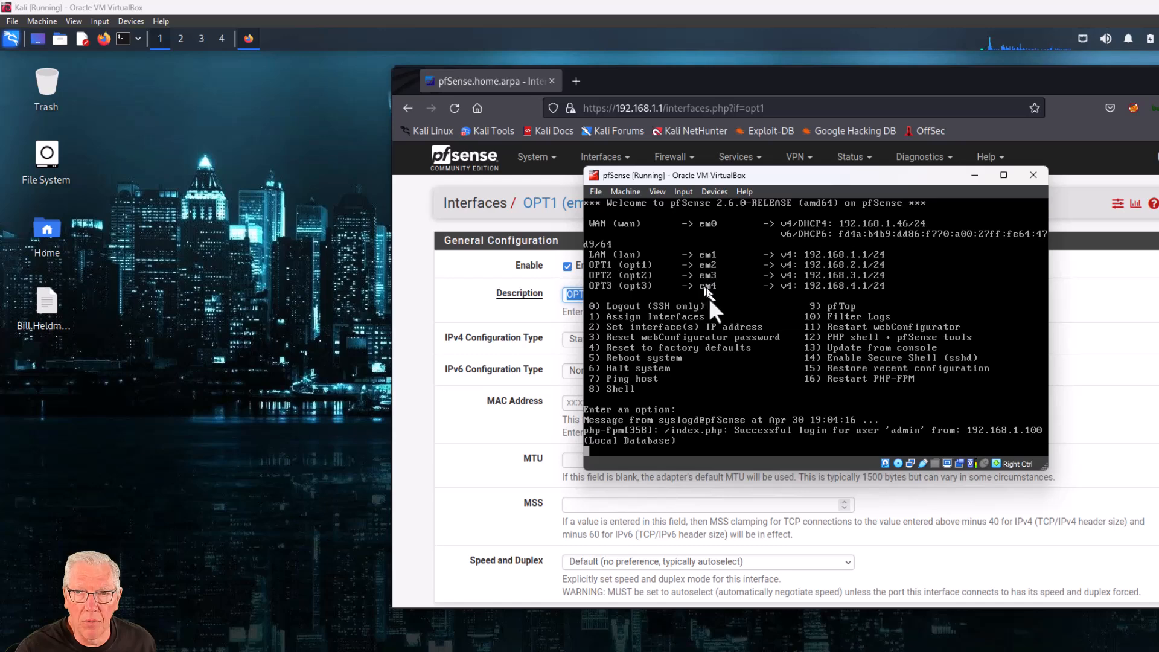
click(973, 177)
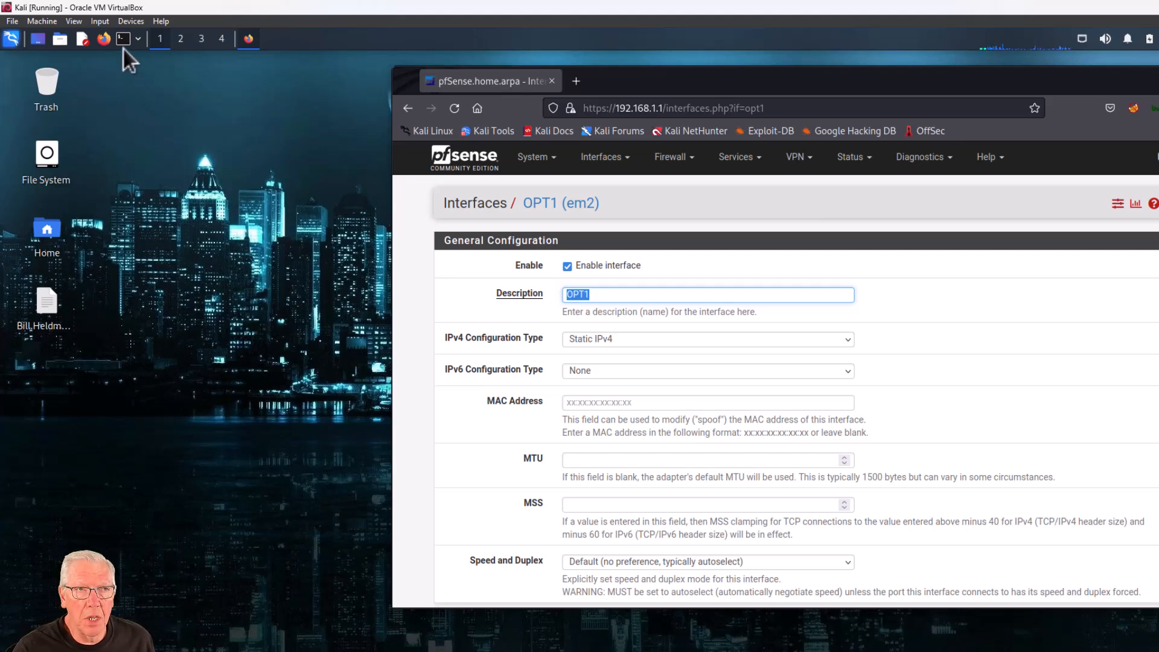
Step: Run ifconfig in a Kali terminal, highlight the eth0 adapter name and minimize the terminal
key(ctrl+alt+t)
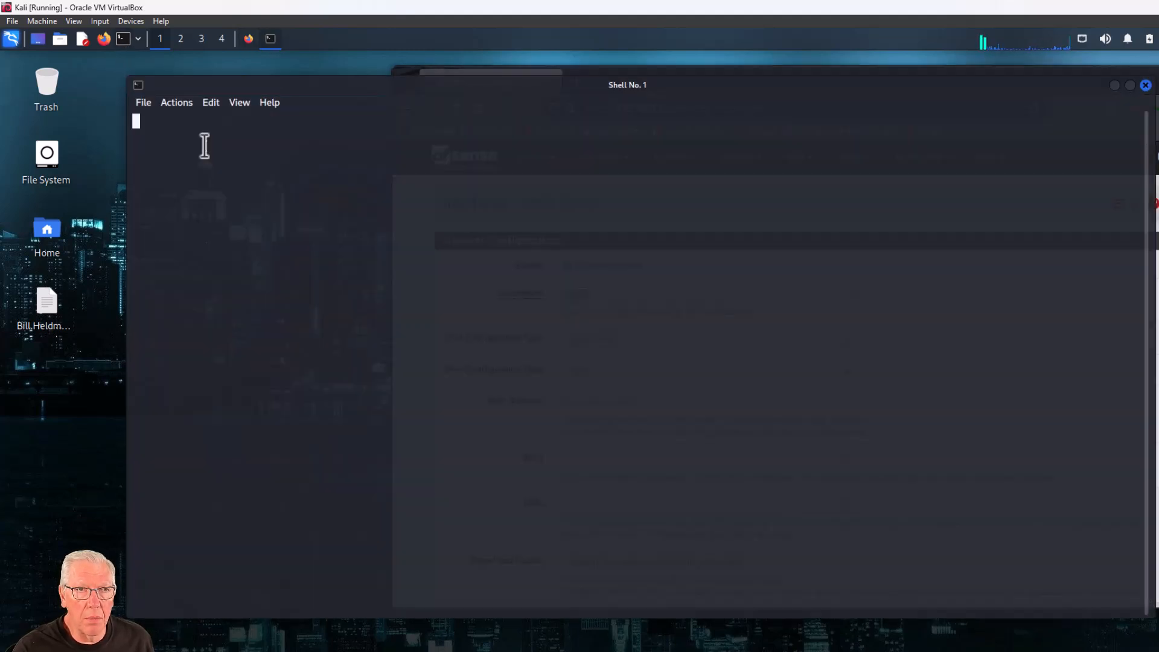
text(ifconfig)
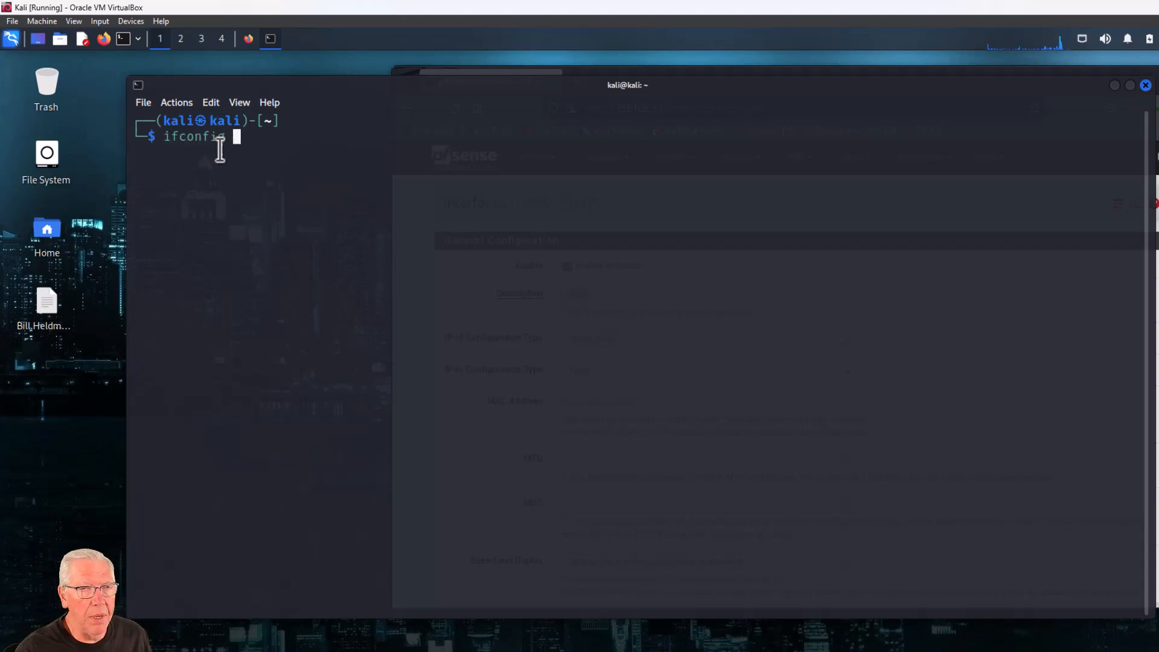
key(Return)
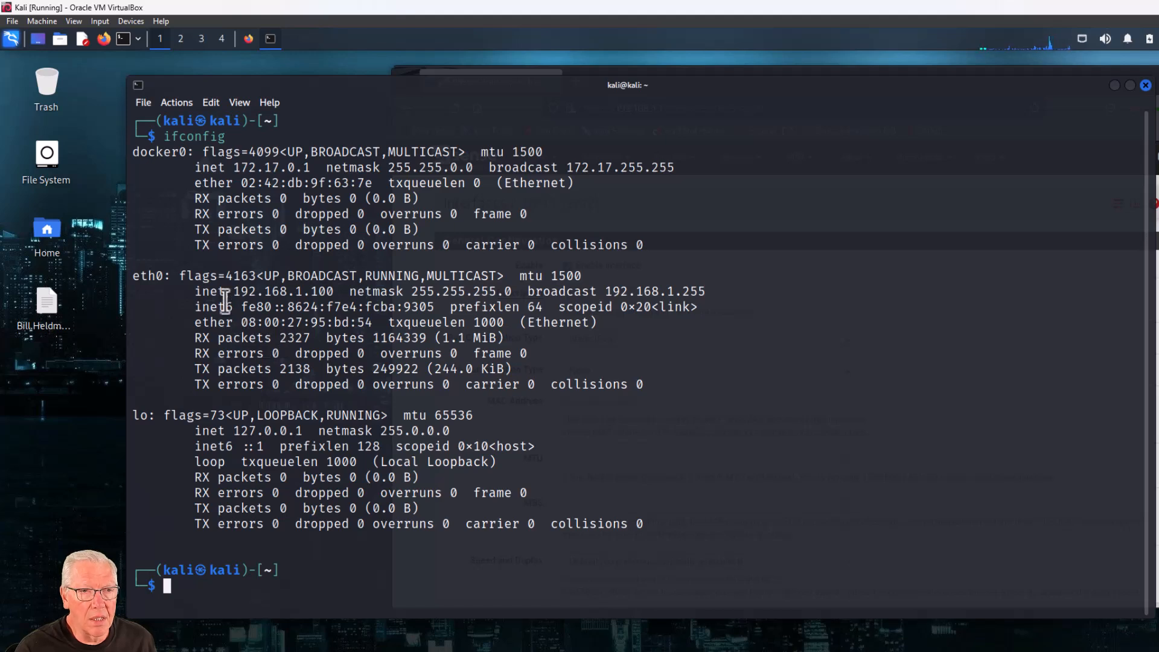
drag(133, 276, 164, 276)
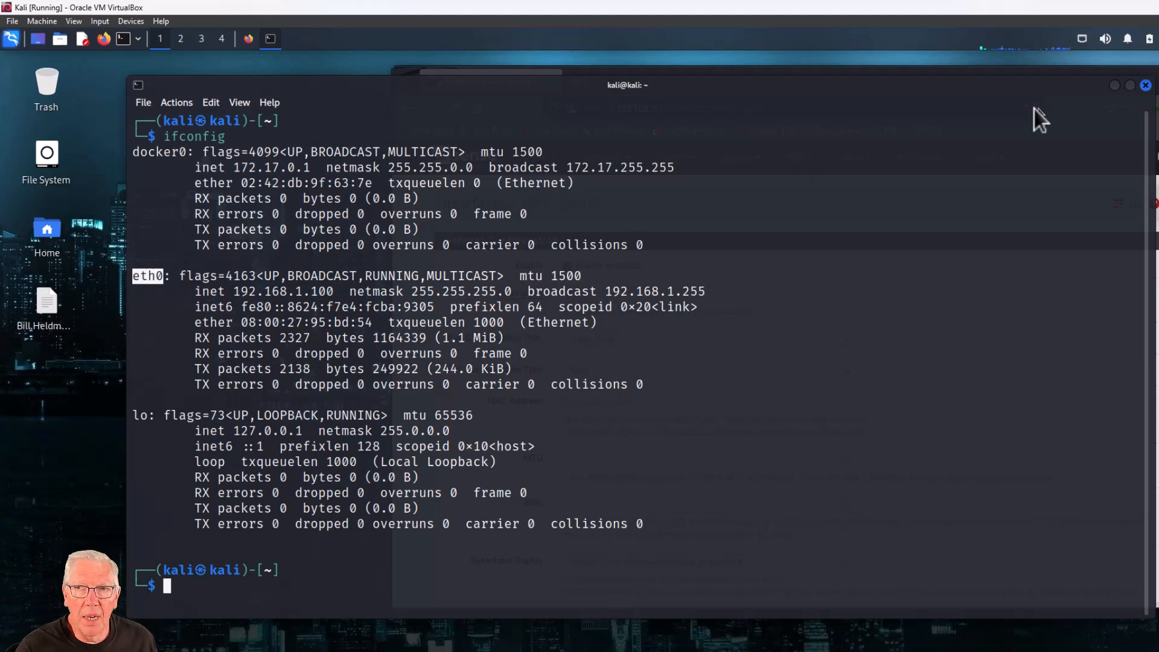
click(1113, 87)
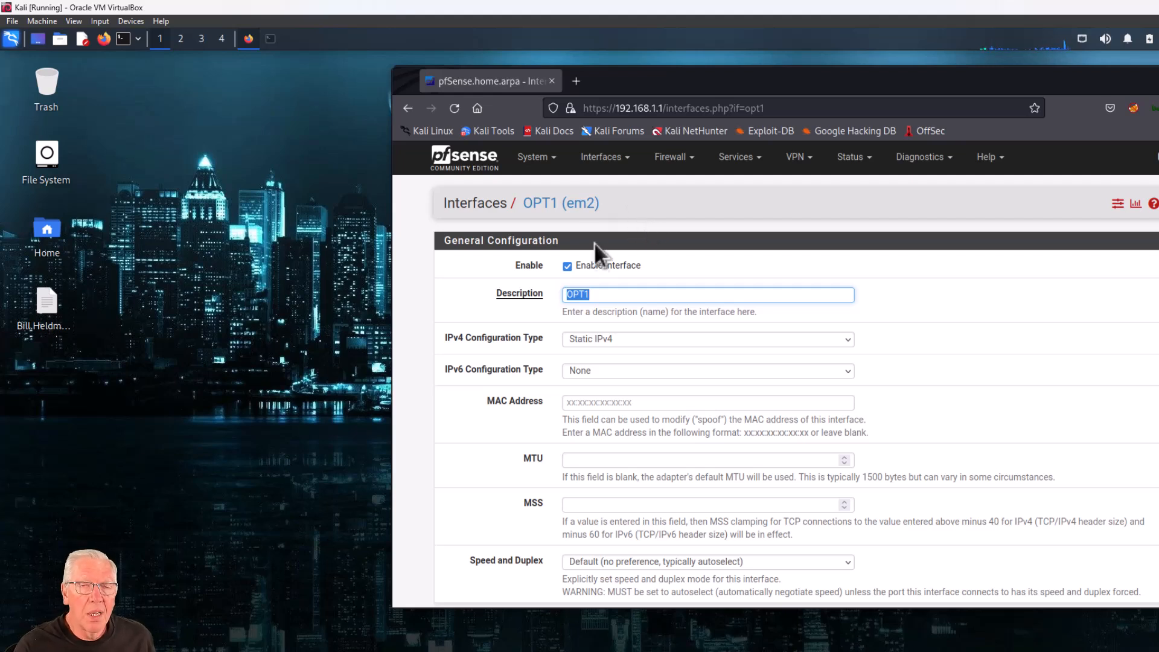
Step: Change the OPT1 interface description to "Captive Portal", check its static IPv4 address and save the configuration
key(shift+Tab)
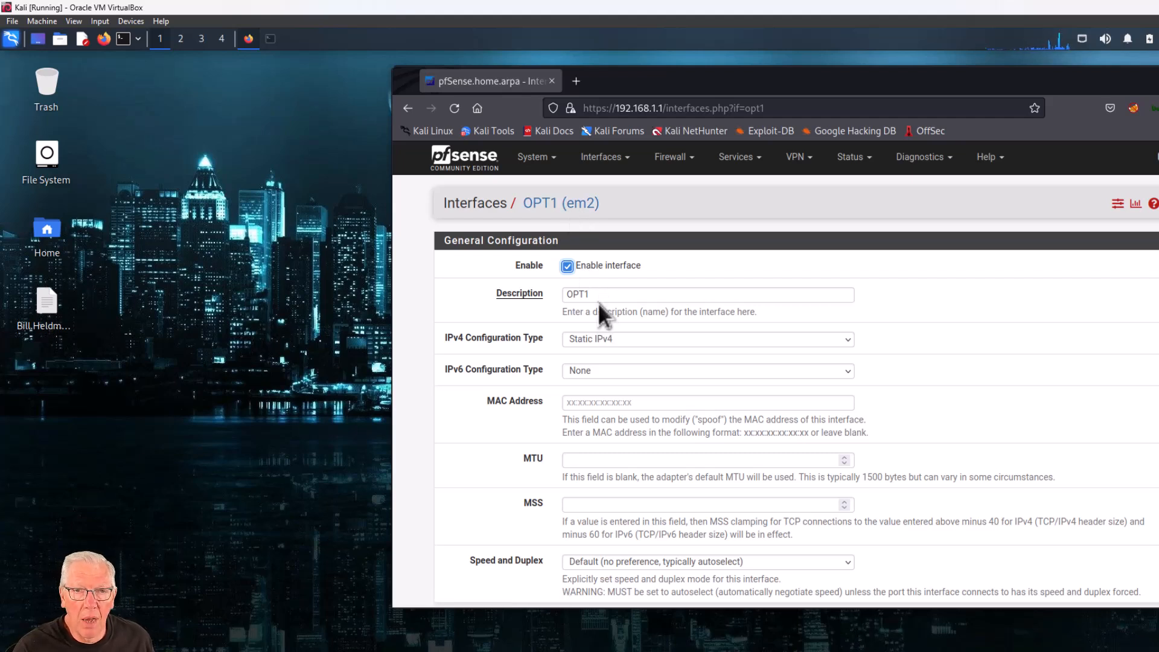
drag(596, 296, 546, 296)
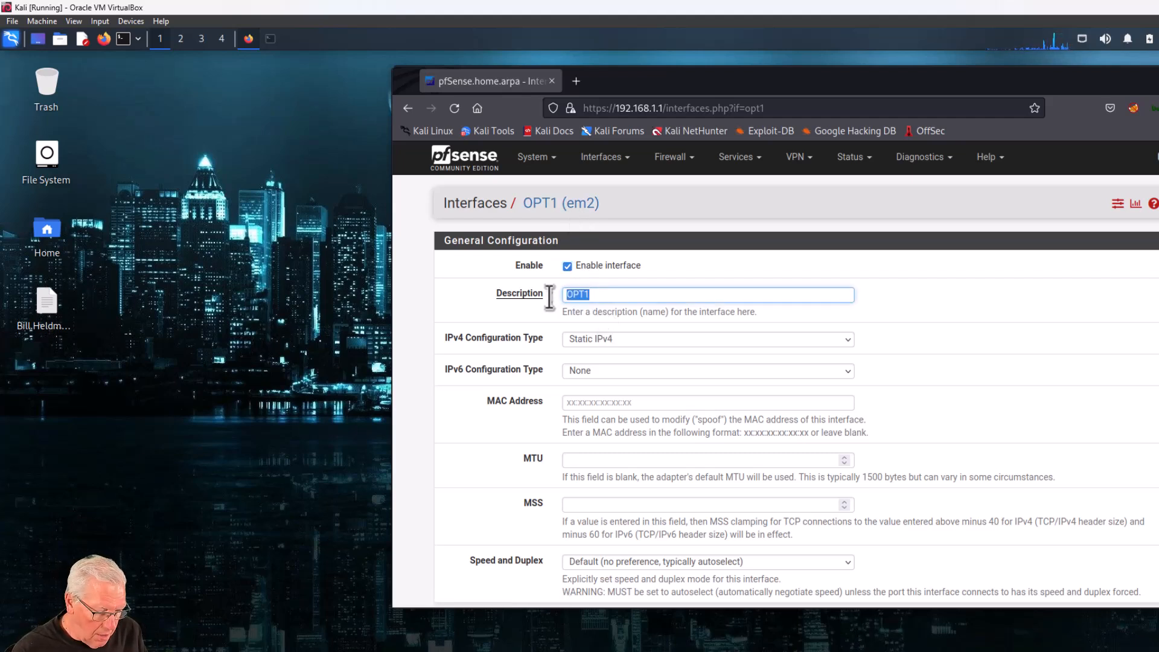
text(Ca)
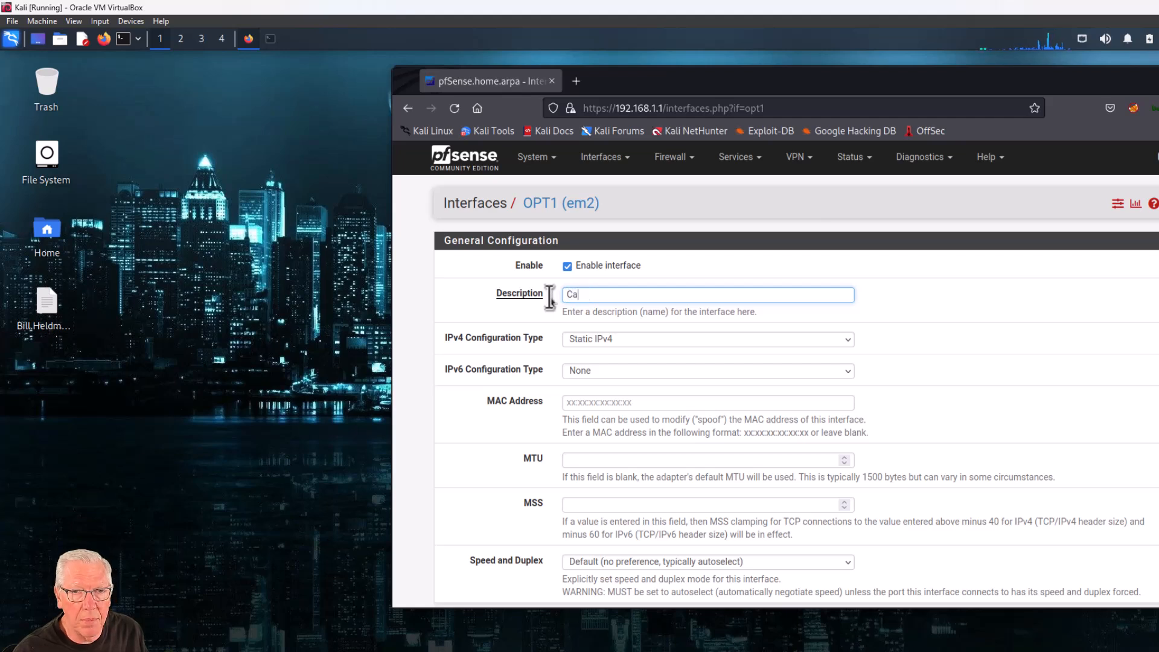
text(ptive Portal)
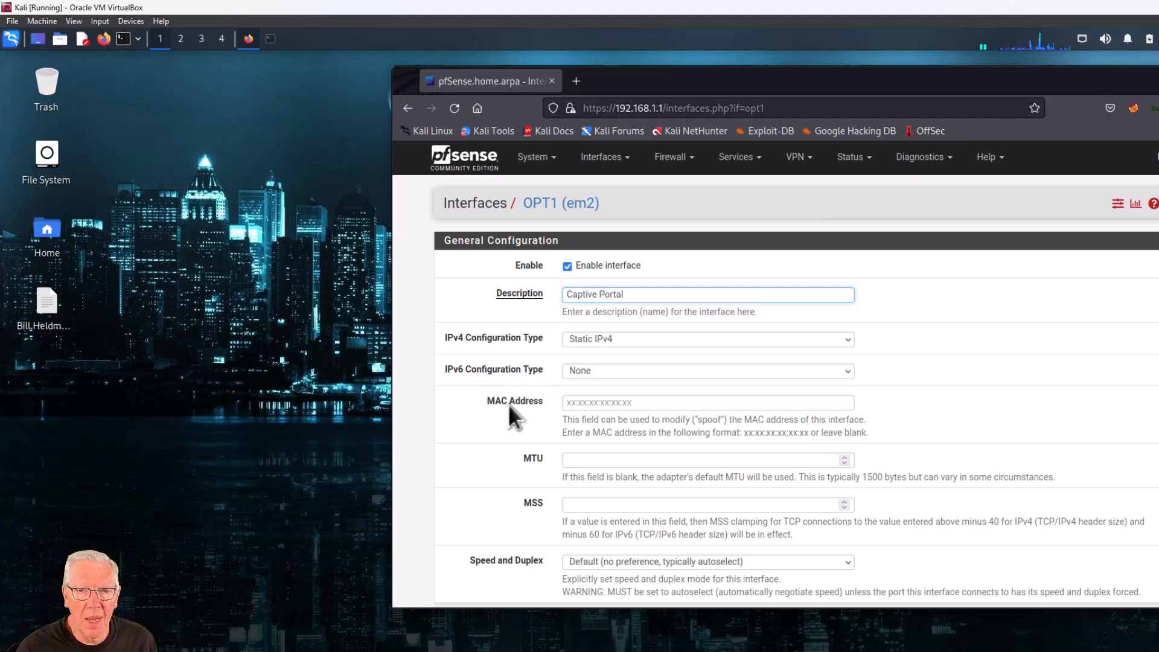
scroll(504, 408, down, 6)
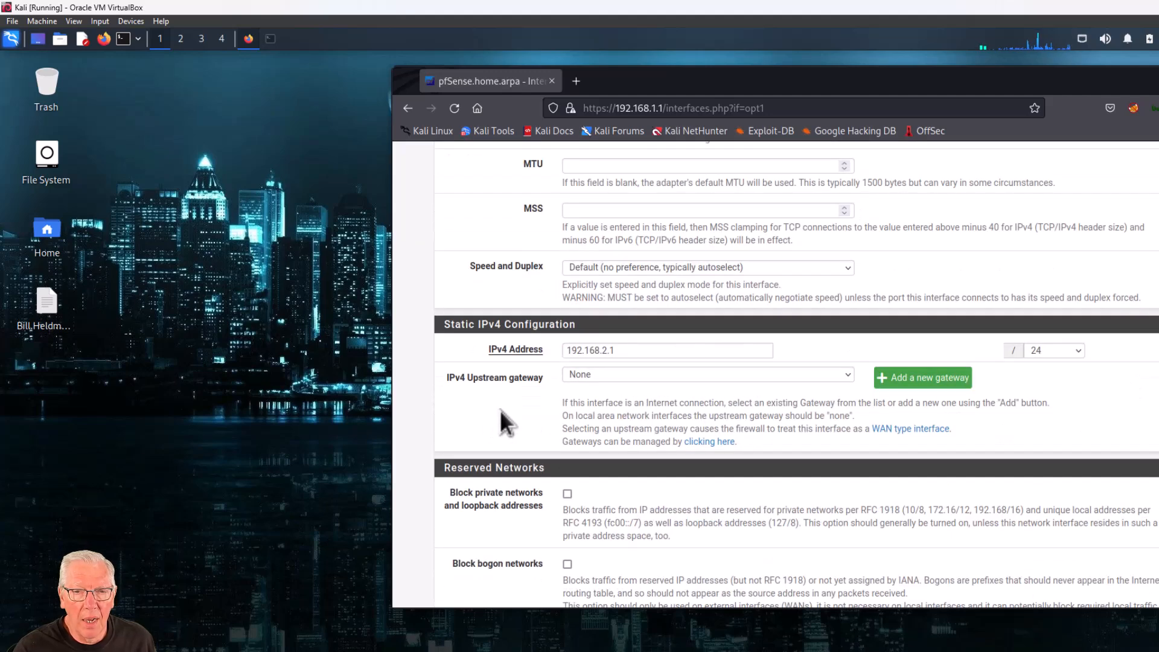
scroll(501, 410, down, 1)
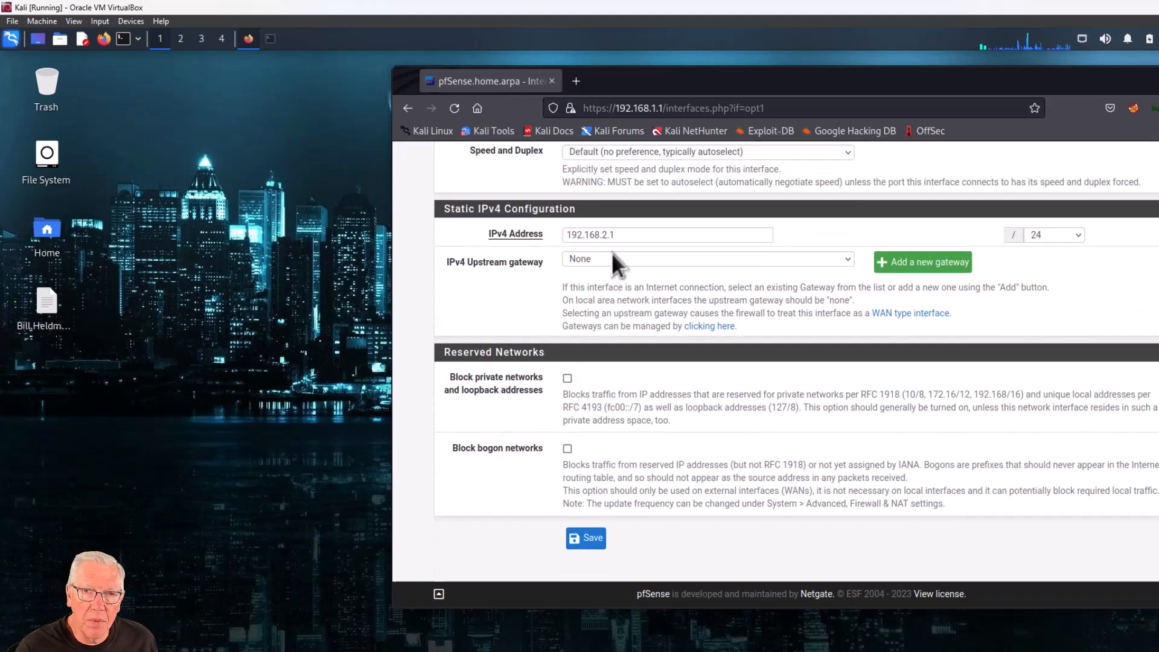
drag(602, 235, 613, 235)
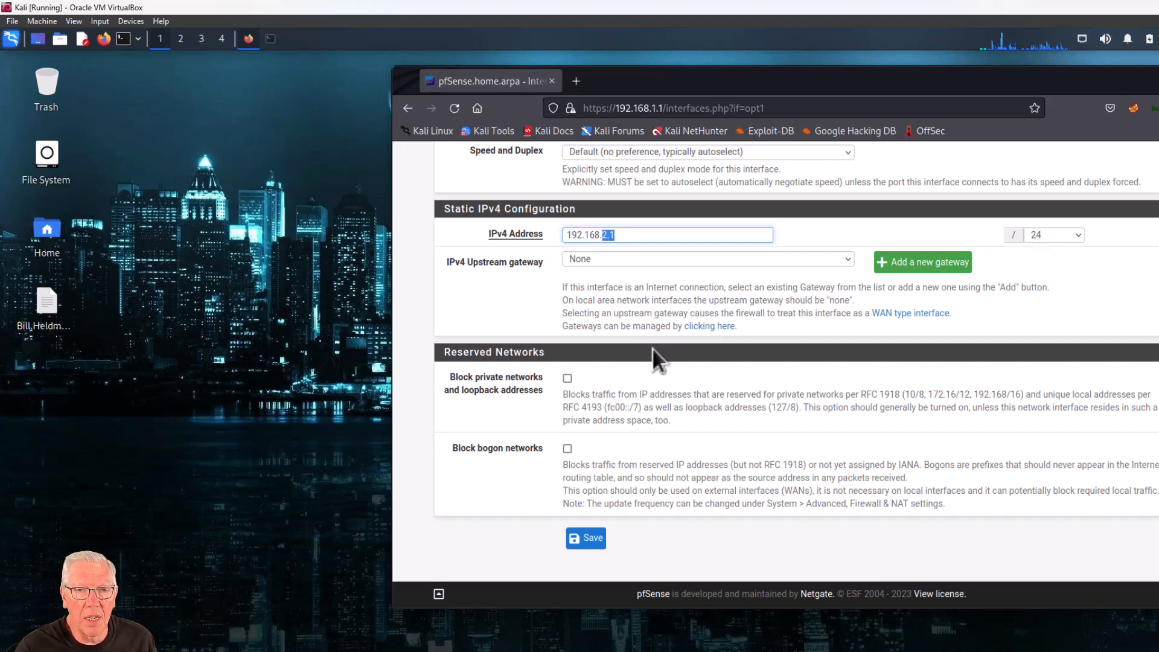
click(587, 542)
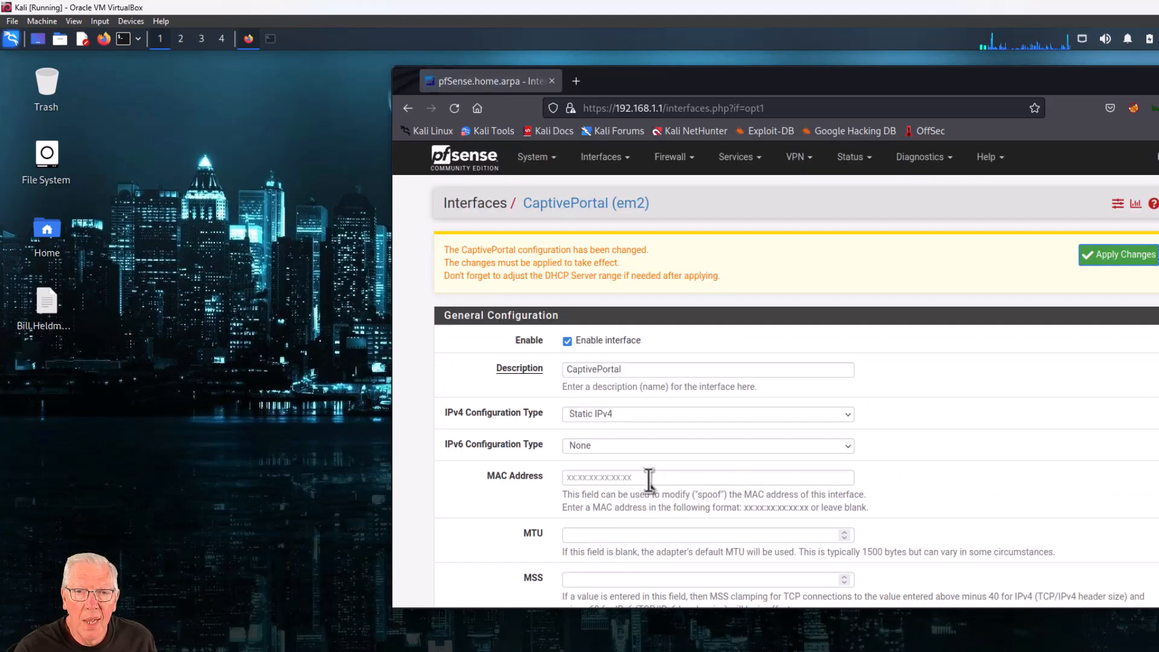
Step: Open the OPT2 interface configuration and change its description to DMZ
click(616, 160)
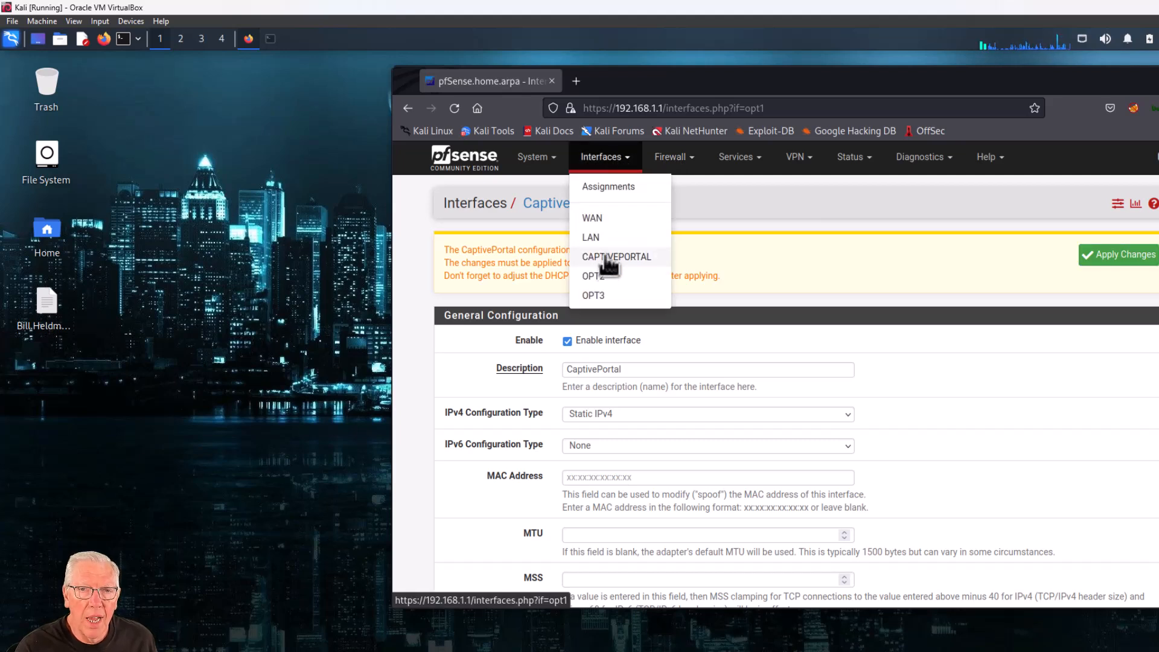
click(598, 275)
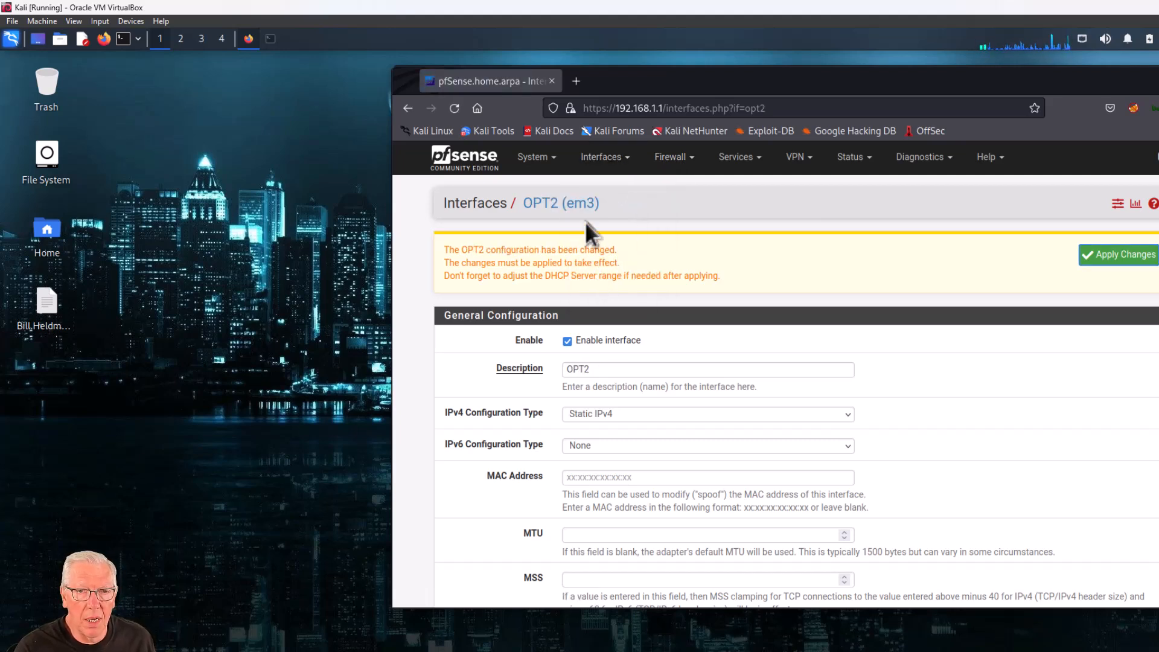
drag(600, 368, 552, 368)
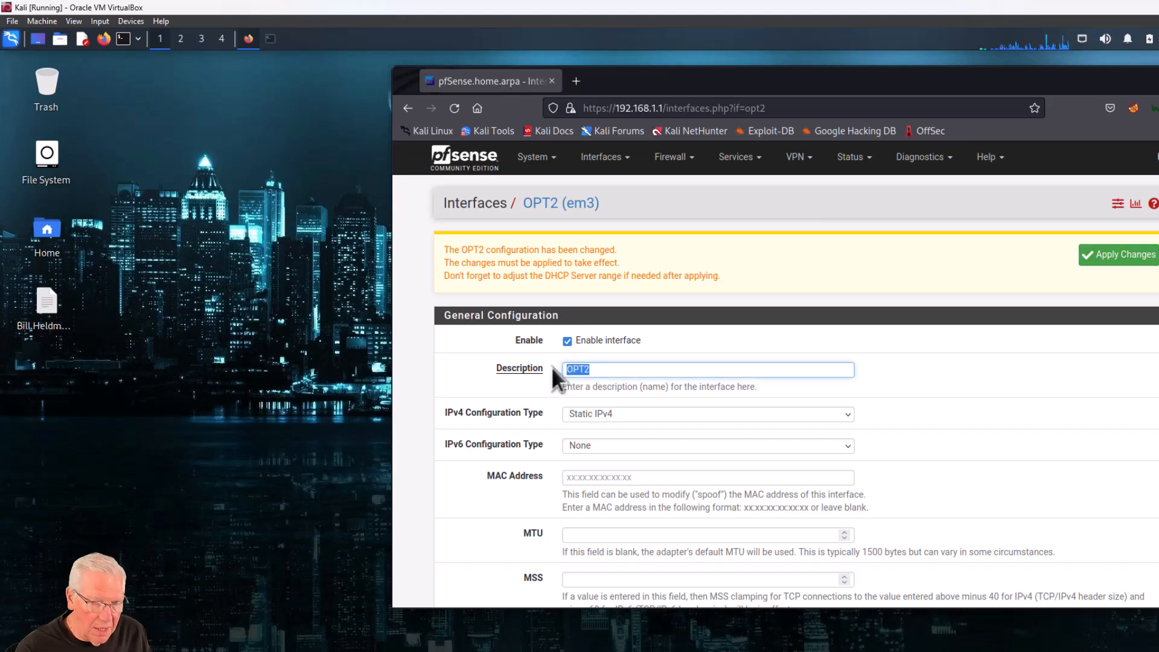
key(BackSpace)
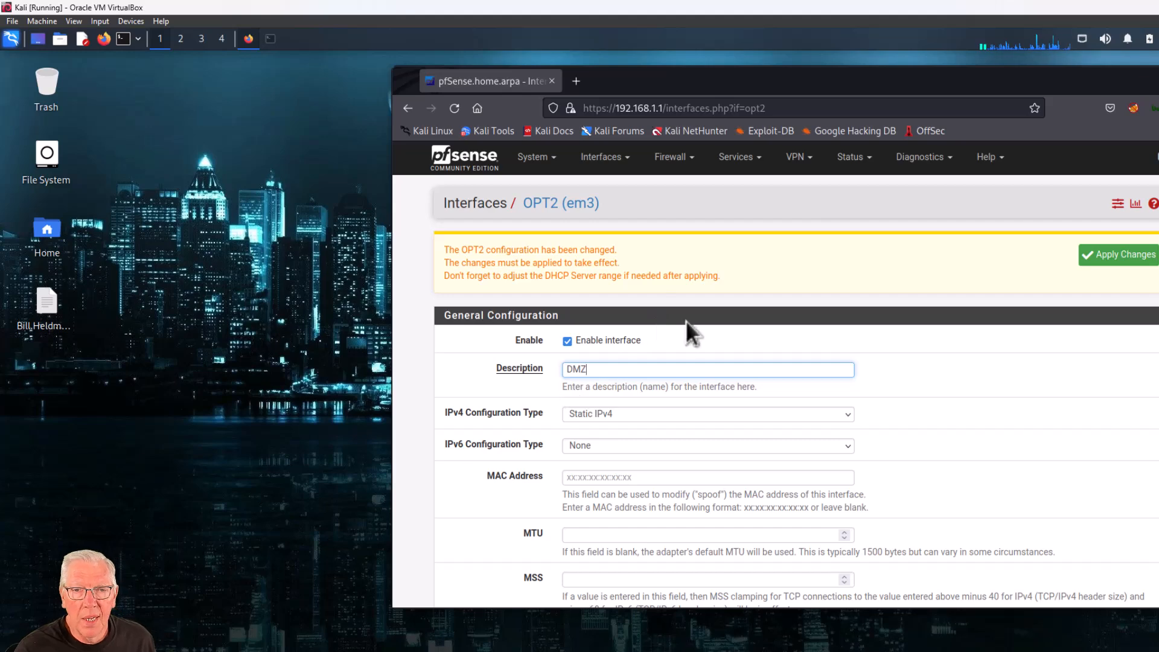
scroll(679, 317, down, 4)
scroll(679, 317, up, 4)
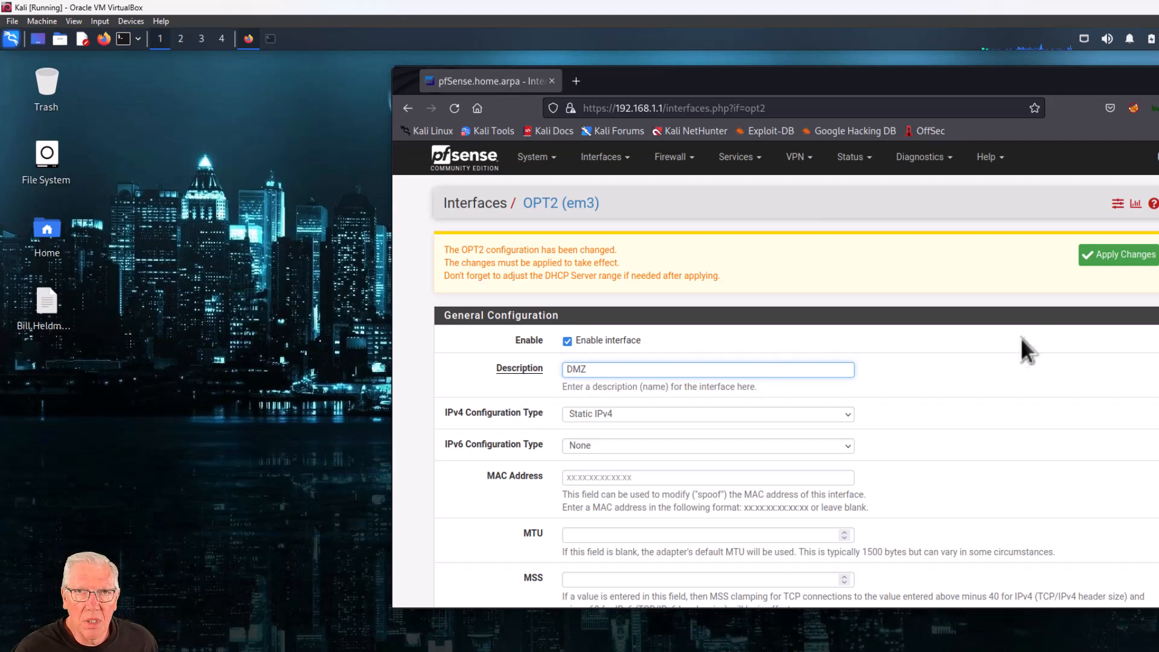
Step: Apply the pending interface changes and save the OPT2 configuration with its DMZ description
click(1110, 259)
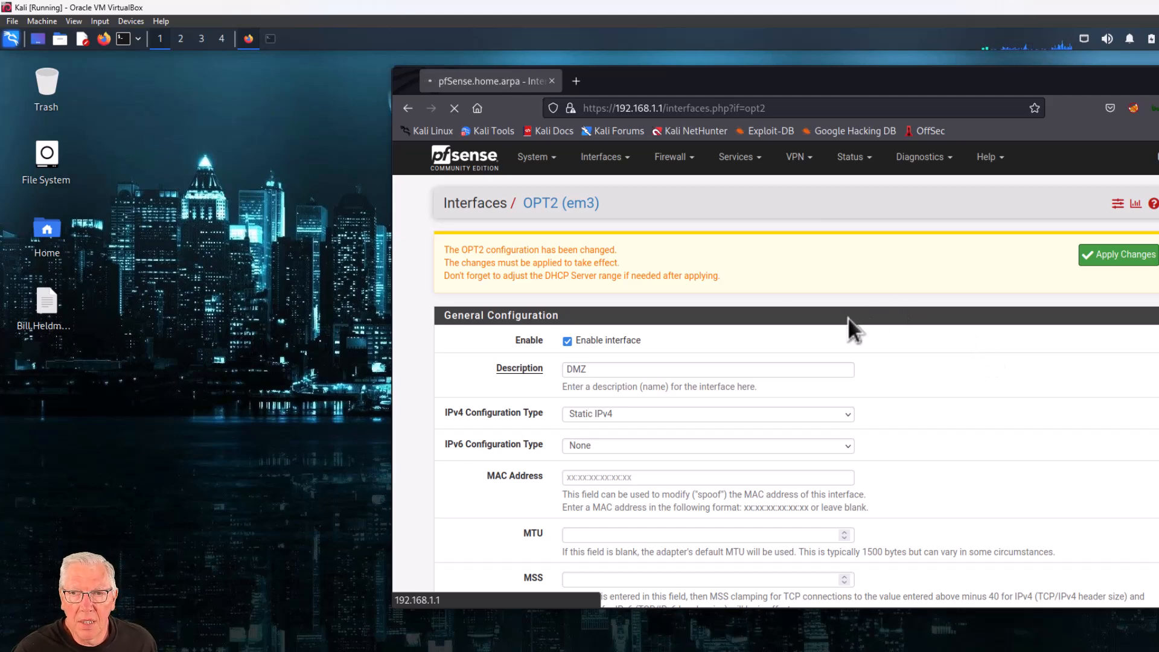
scroll(613, 371, down, 10)
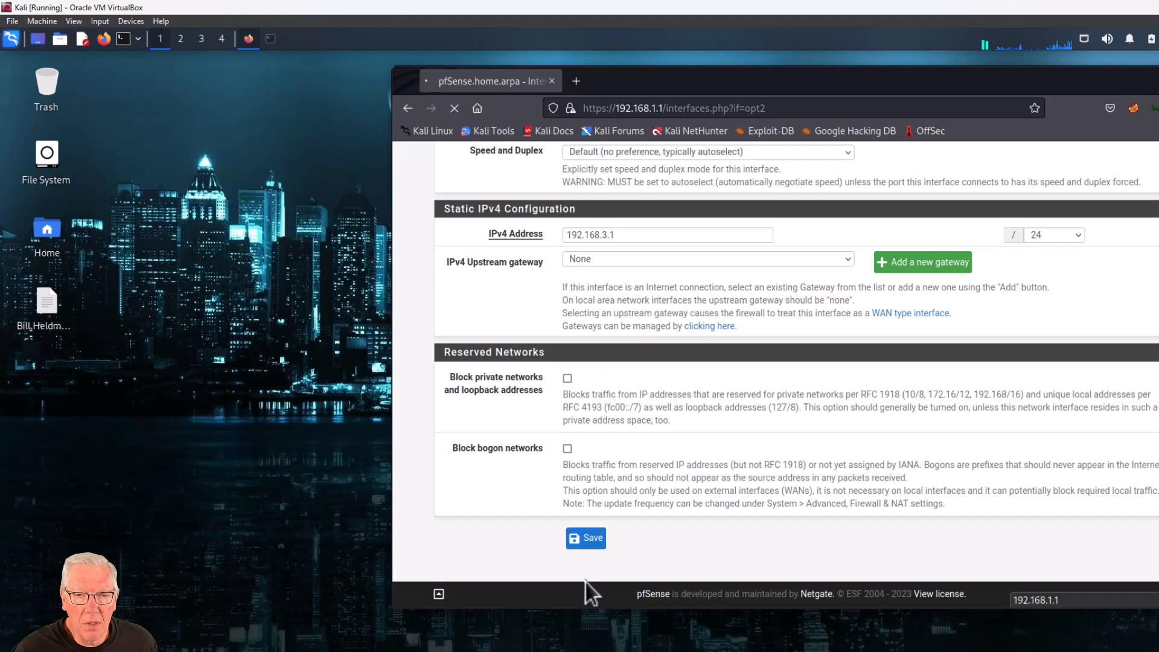
click(589, 544)
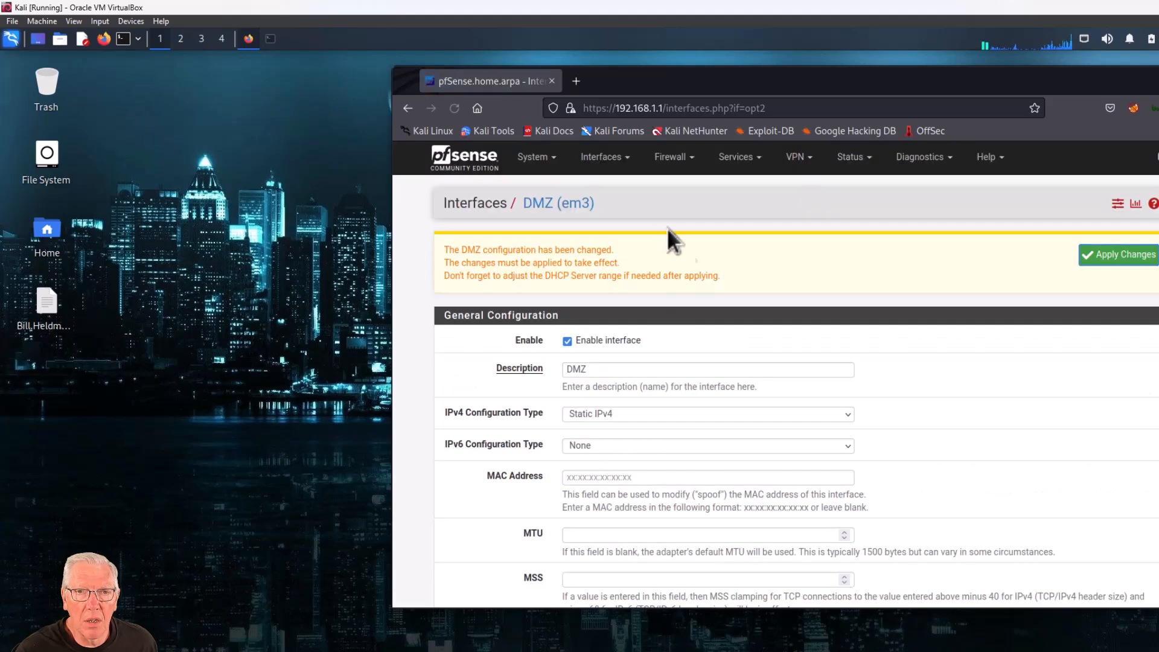
Step: Disable the OPT3 interface and save its configuration
click(616, 167)
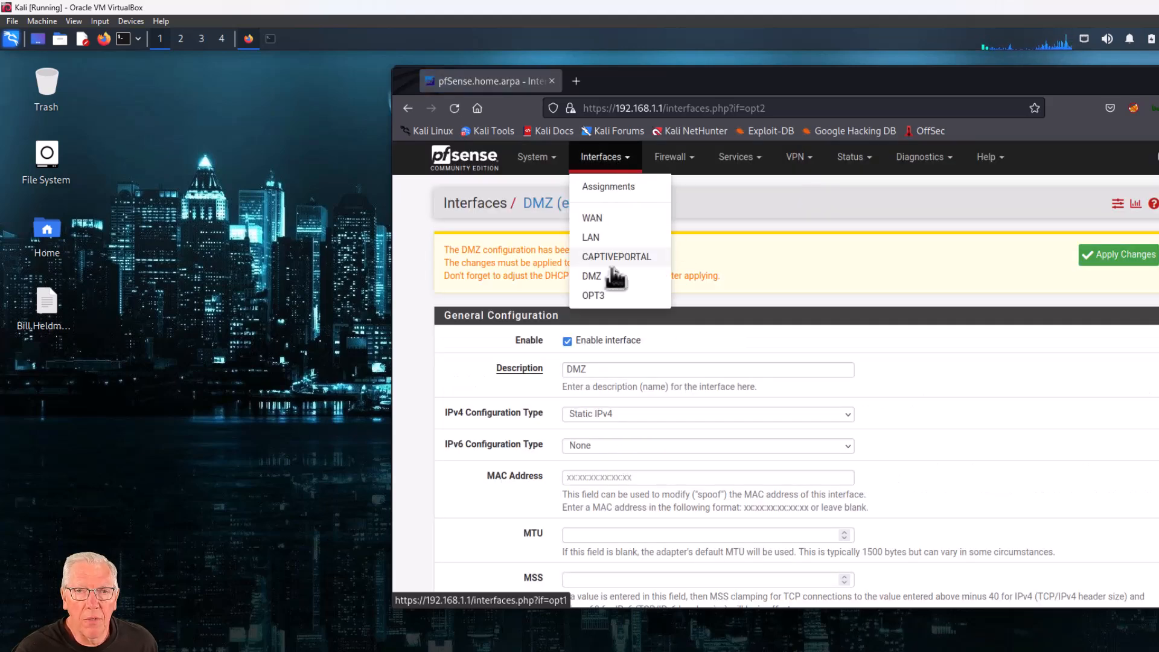
click(598, 296)
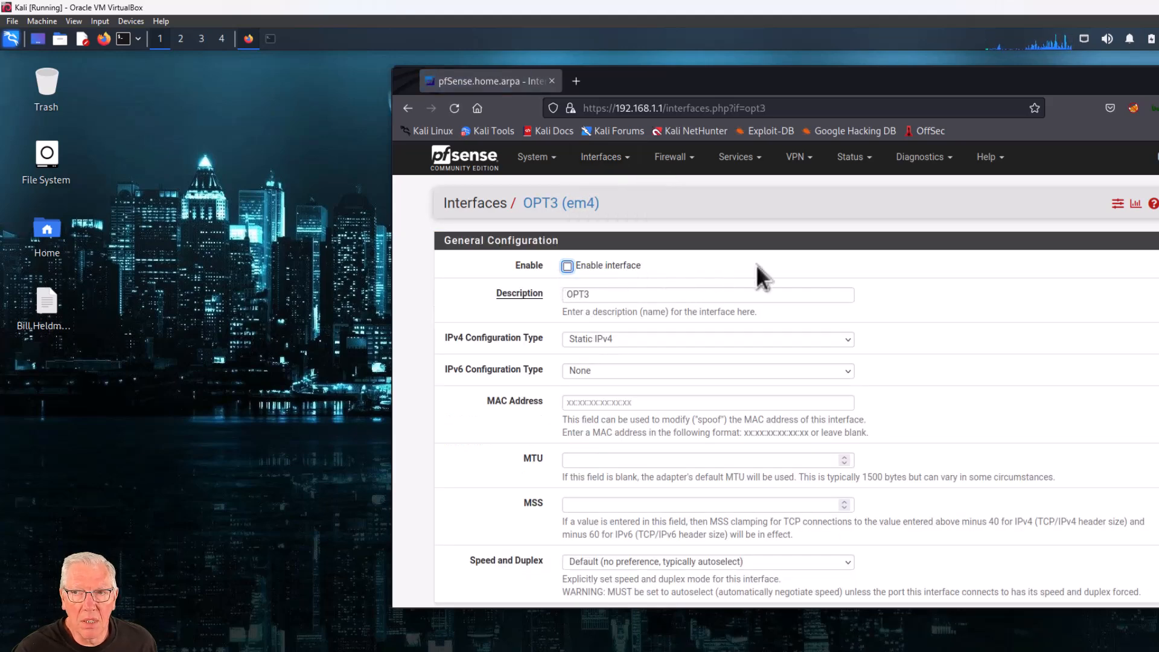
scroll(616, 447, down, 7)
click(603, 540)
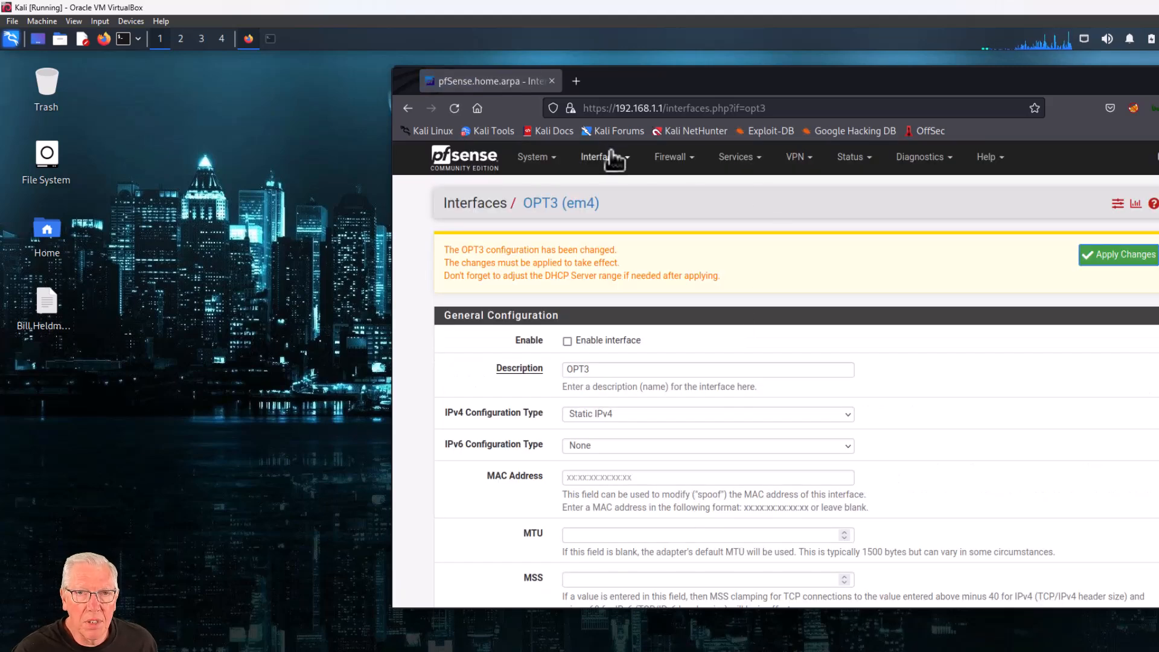
click(613, 158)
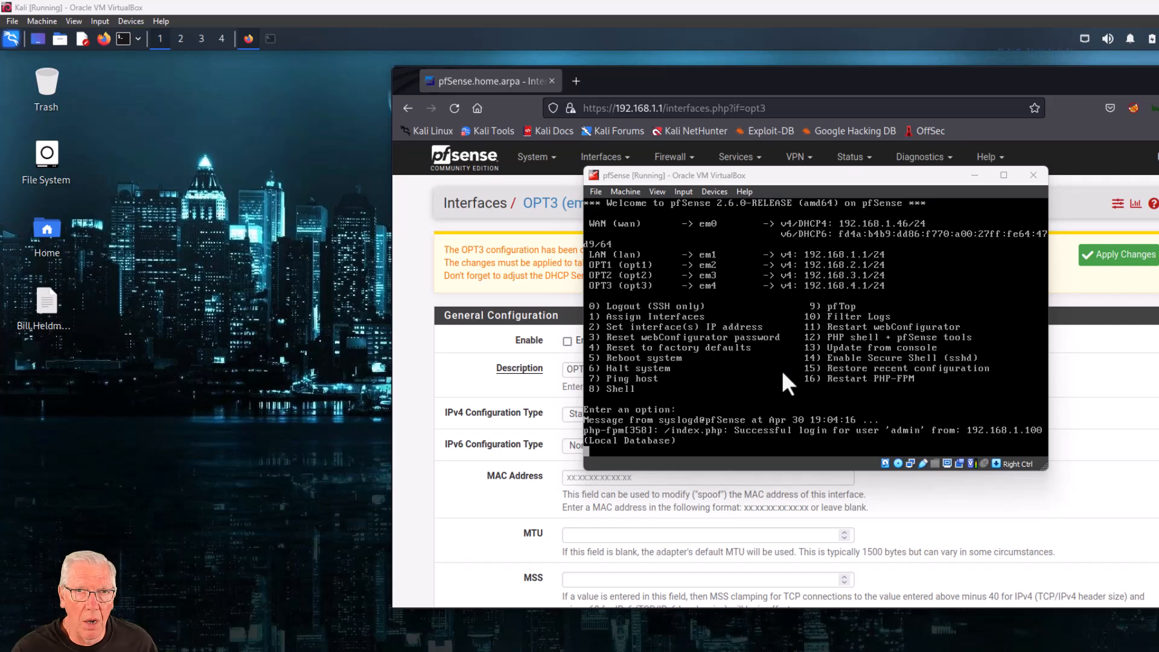
Step: Minimize the pfSense console window, open the Captive Portal service and start adding a new zone
click(974, 176)
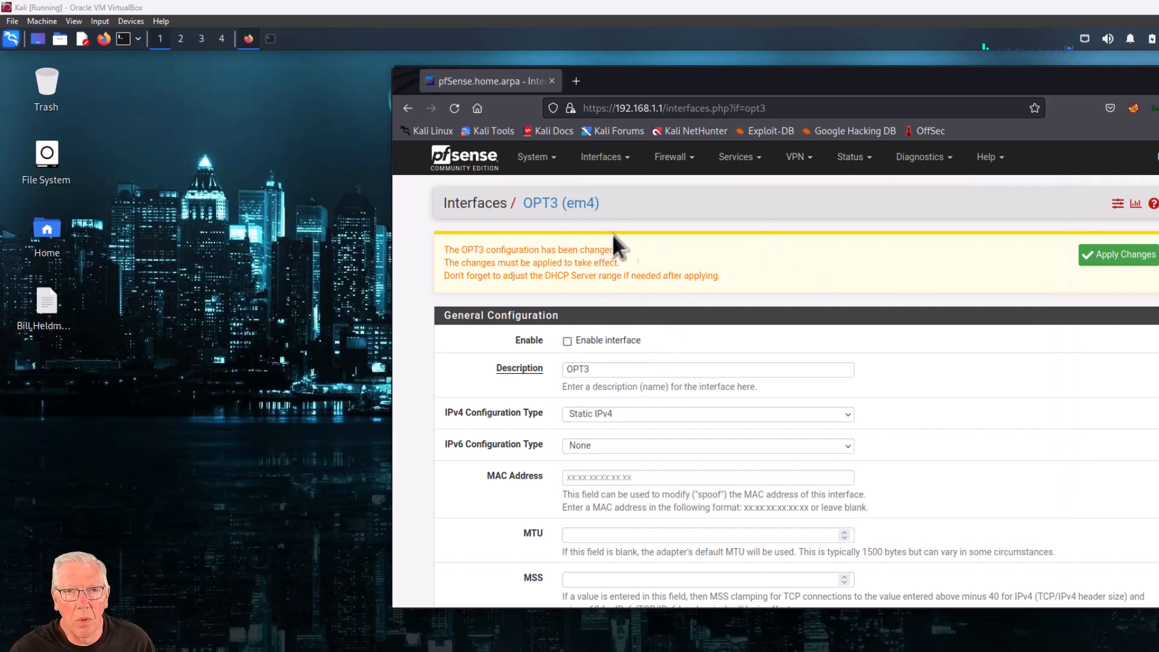
click(751, 162)
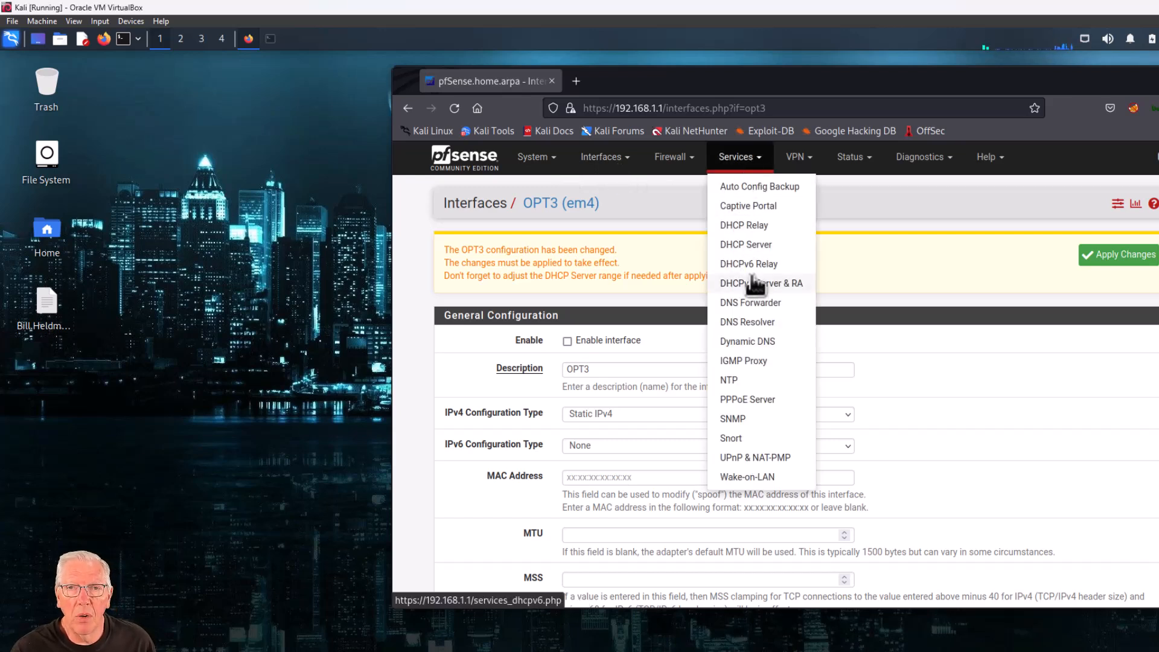
click(748, 206)
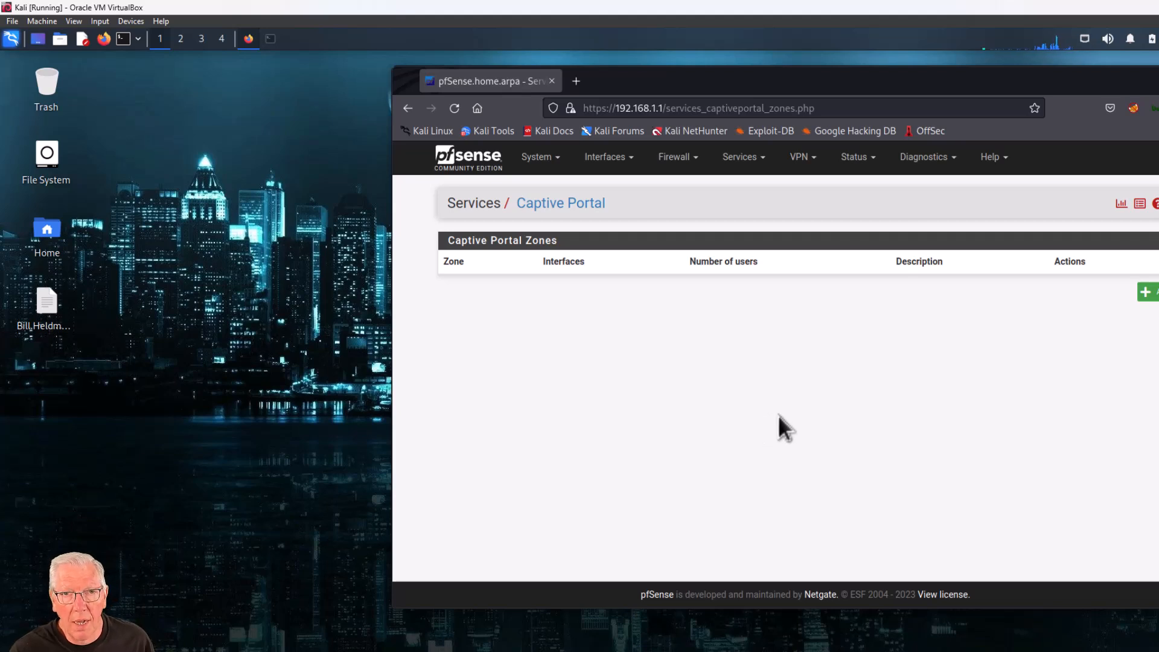
click(1148, 294)
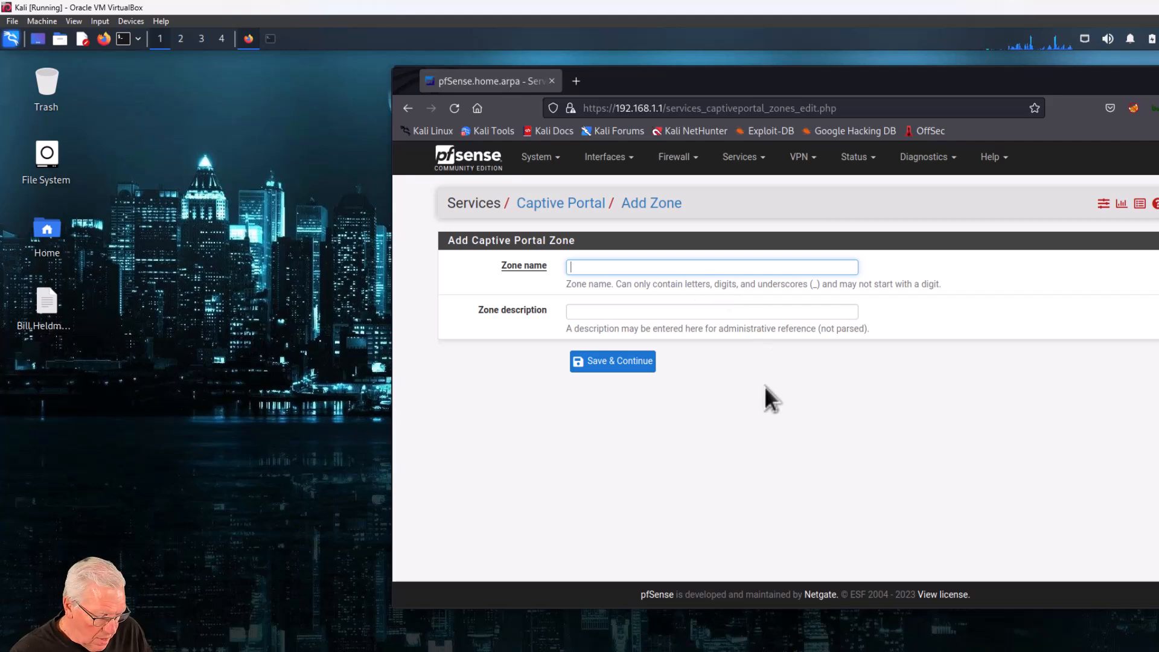
Step: Name the zone CaptivePortal, describe it as "This is for guest WIFI users", and save it to continue to its configuration
text(Captive)
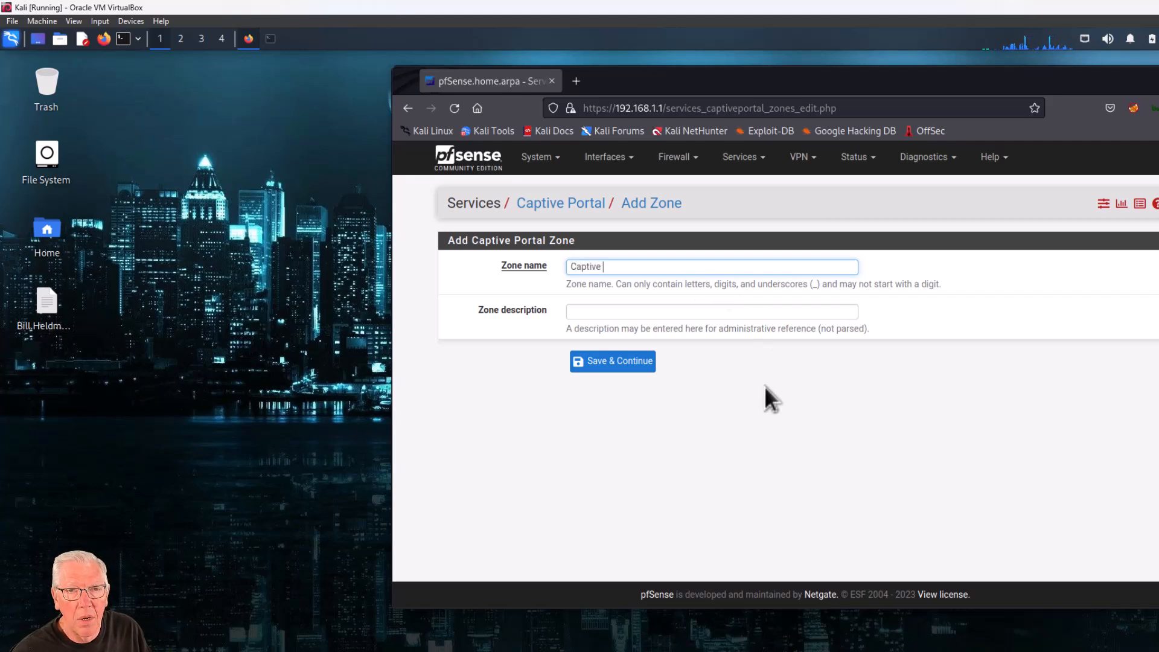
text(Portal)
key(Tab)
text(Thi)
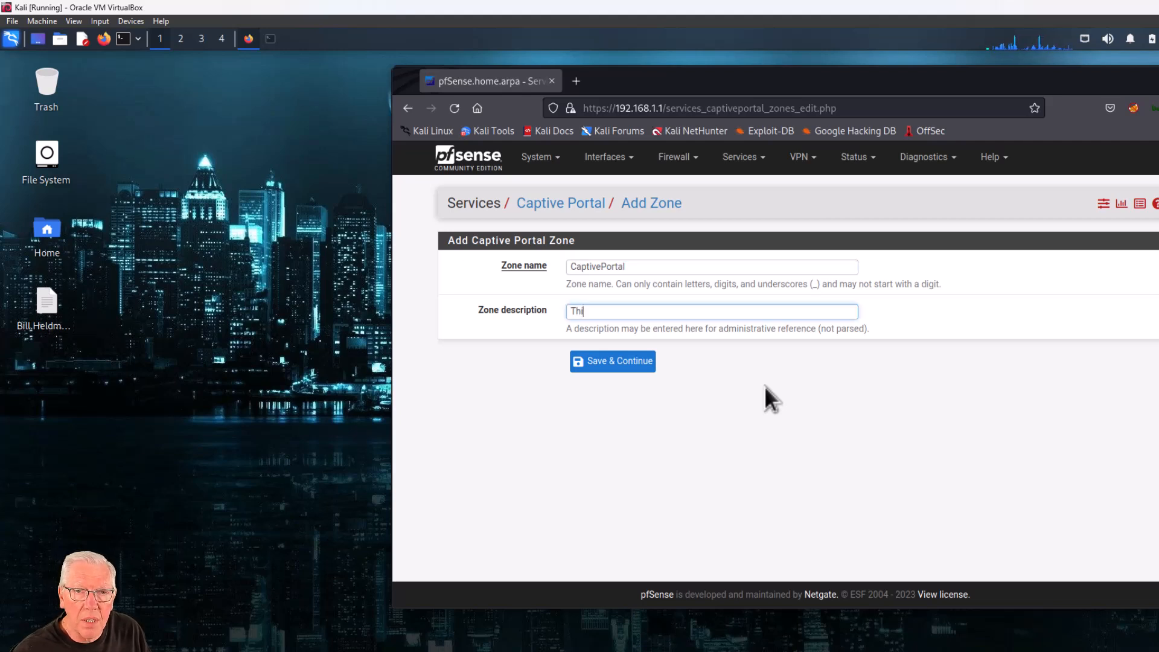
text(s is for guest)
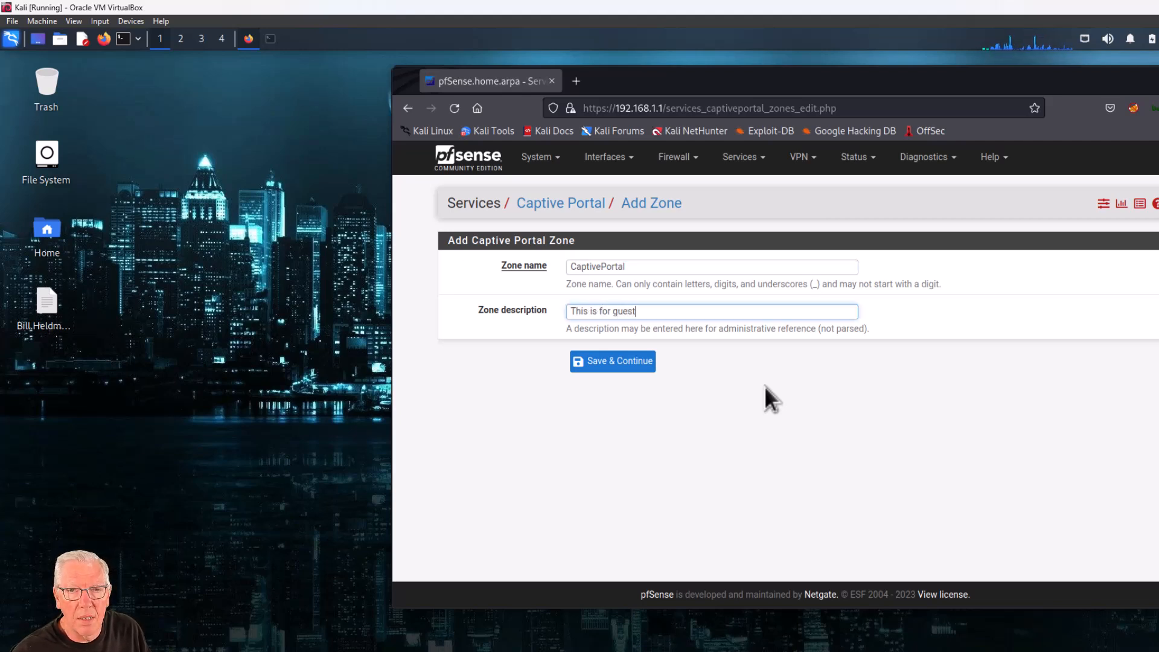
text( WIFI users)
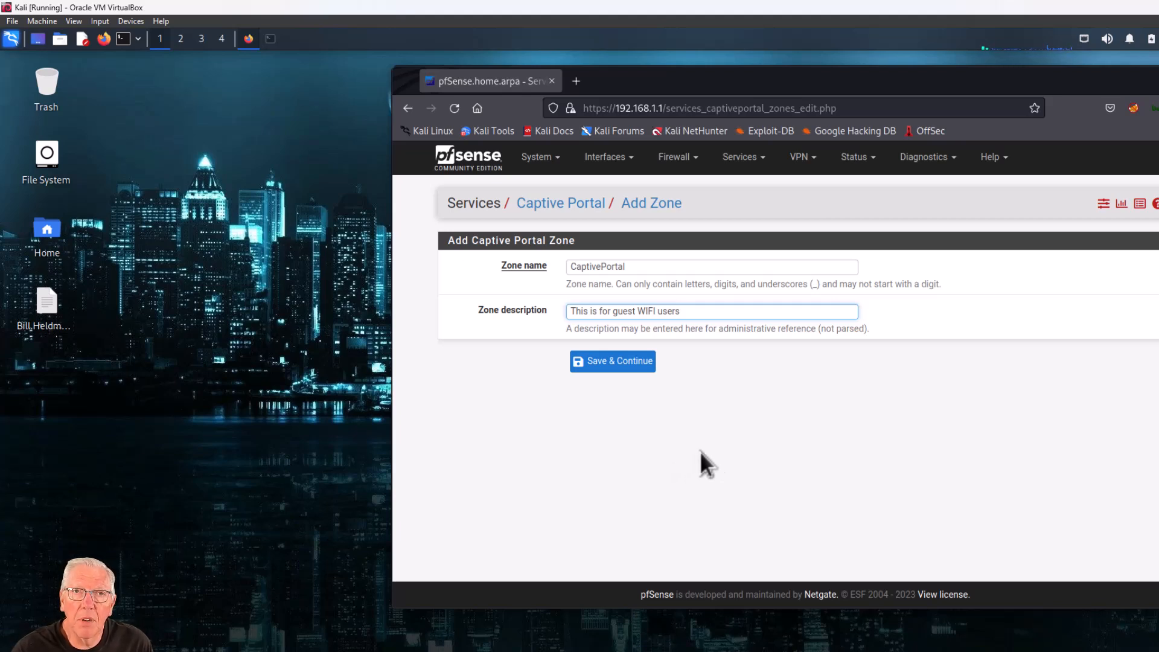
click(621, 364)
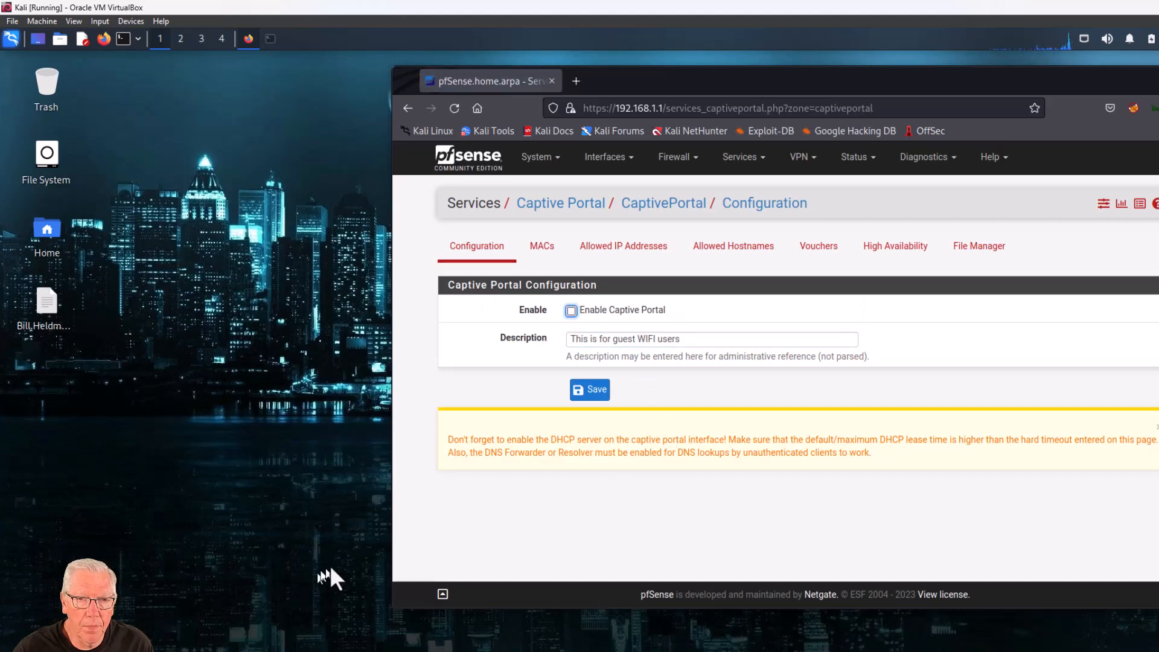
Step: Enable the captive portal on the CAPTIVEPORTAL interface and set its maximum concurrent connections to 5
click(571, 311)
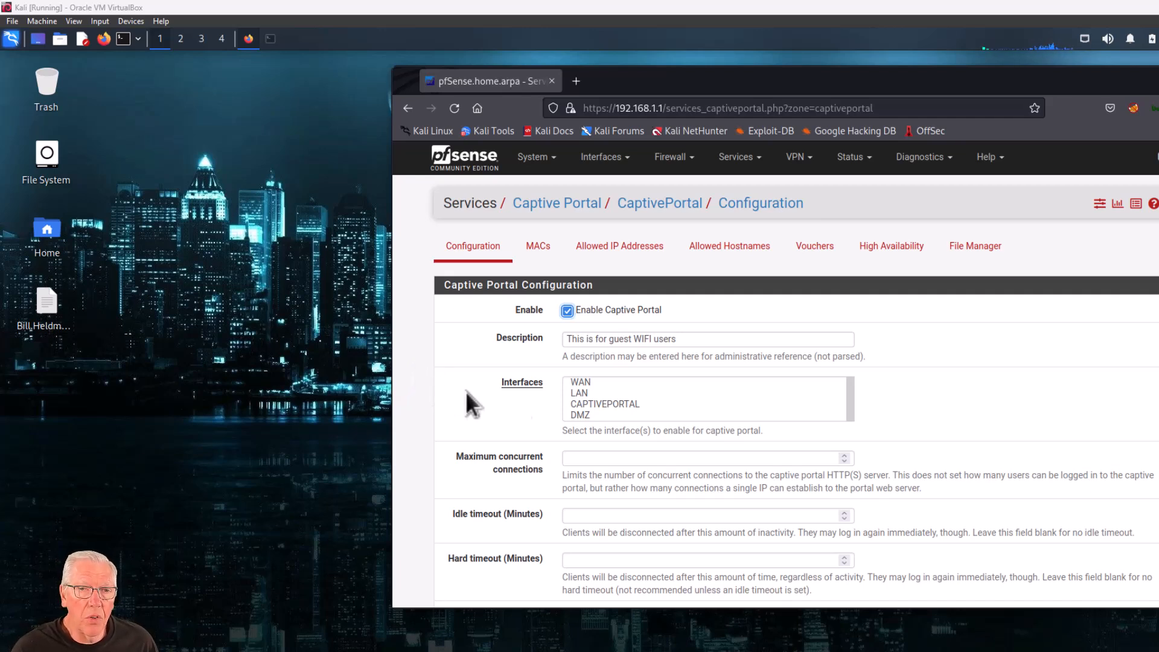
click(618, 403)
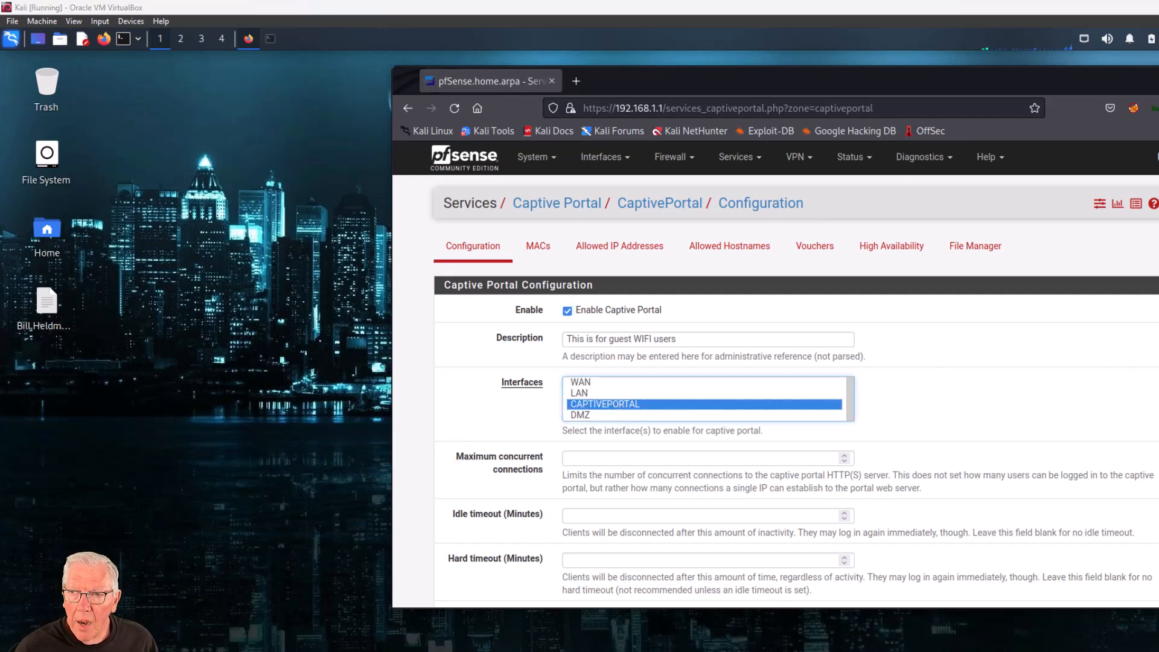
scroll(775, 375, down, 3)
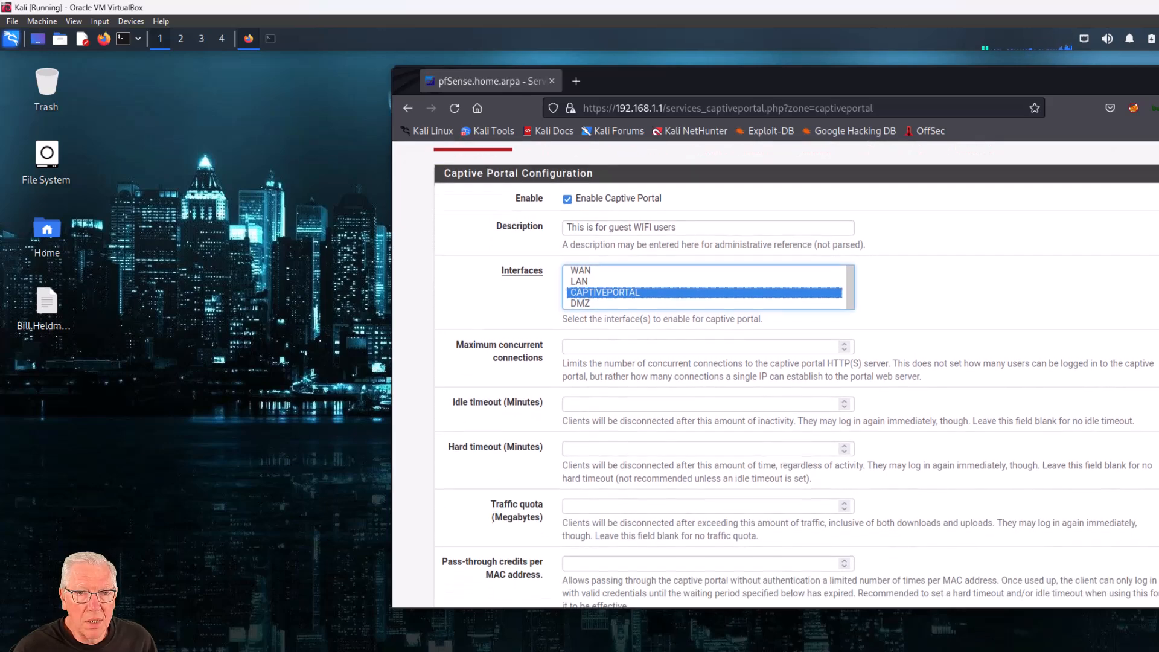
scroll(775, 374, down, 1)
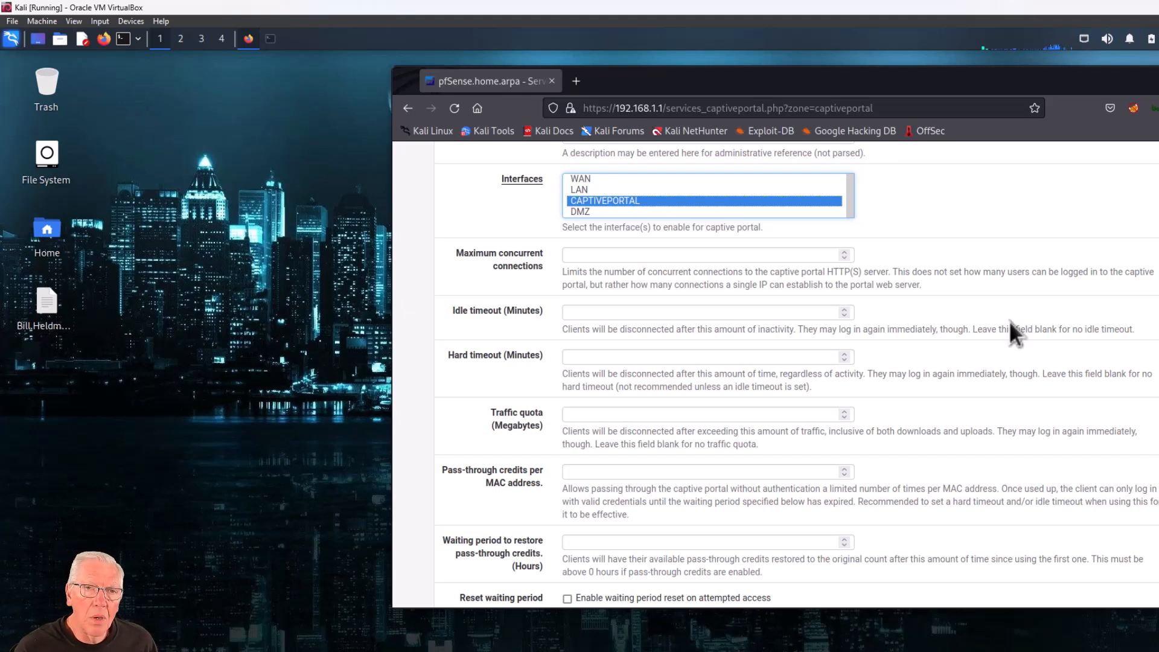
click(574, 254)
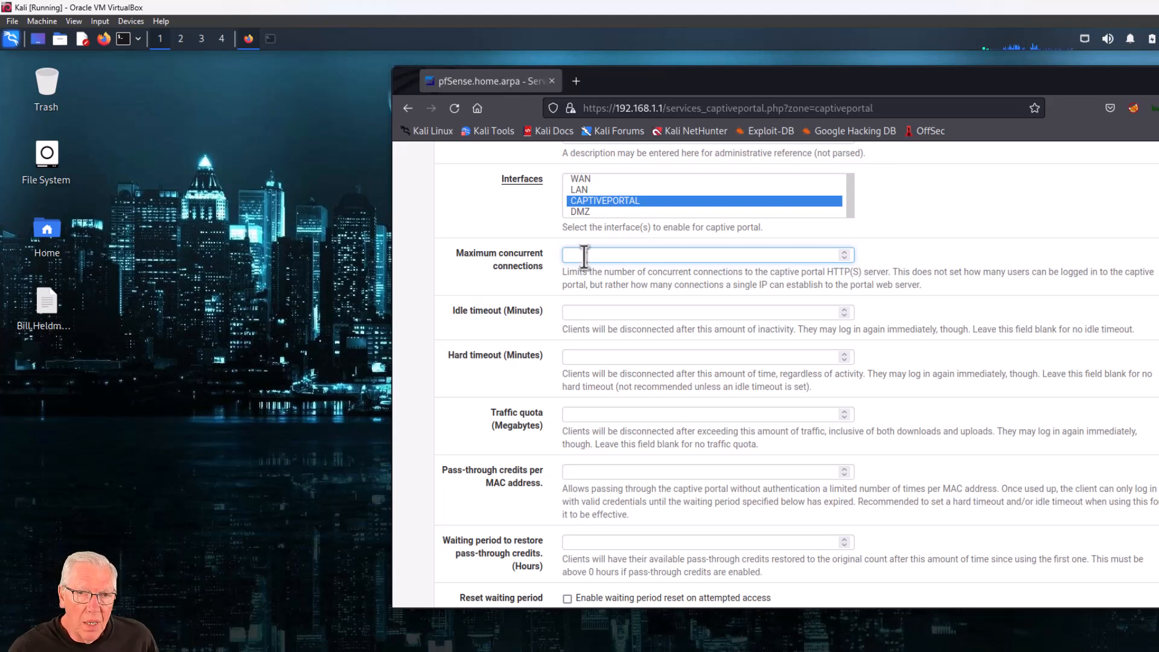
text(5)
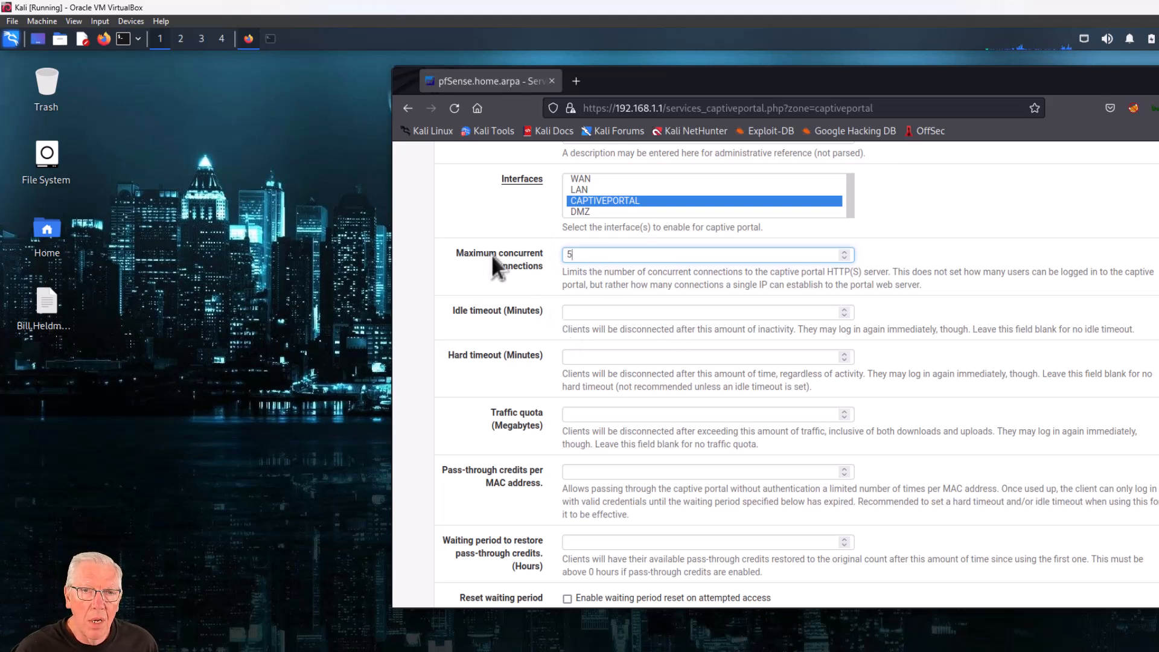
drag(501, 252, 542, 252)
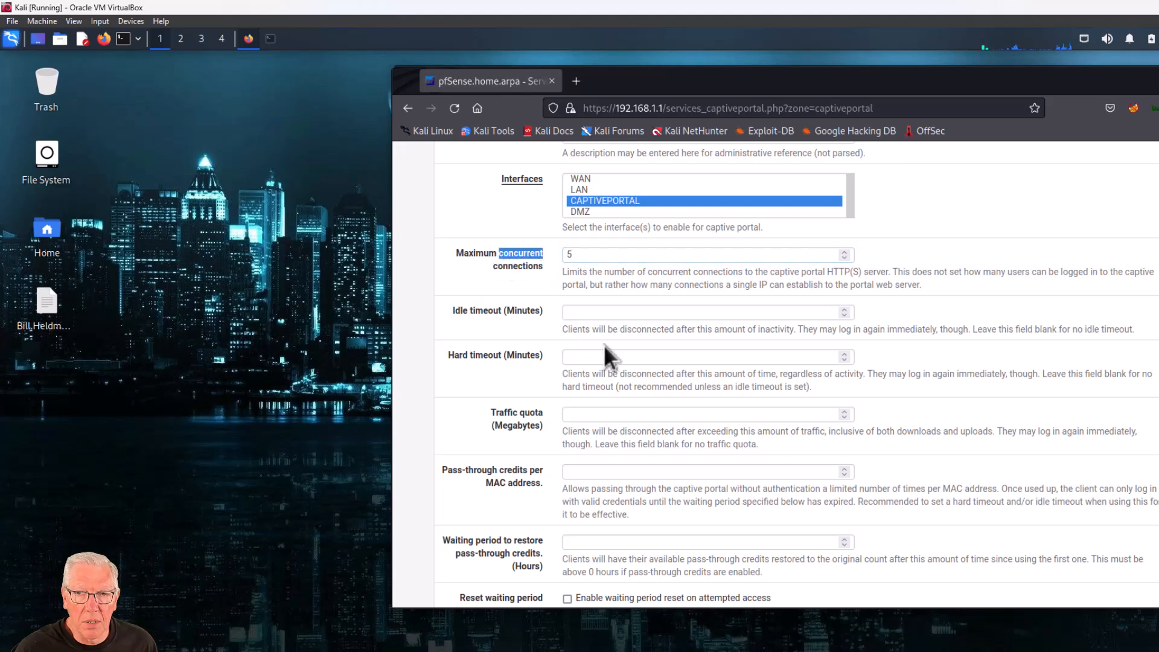
Step: Set the captive portal's idle timeout to 60 minutes and its hard timeout to 90 minutes
click(577, 312)
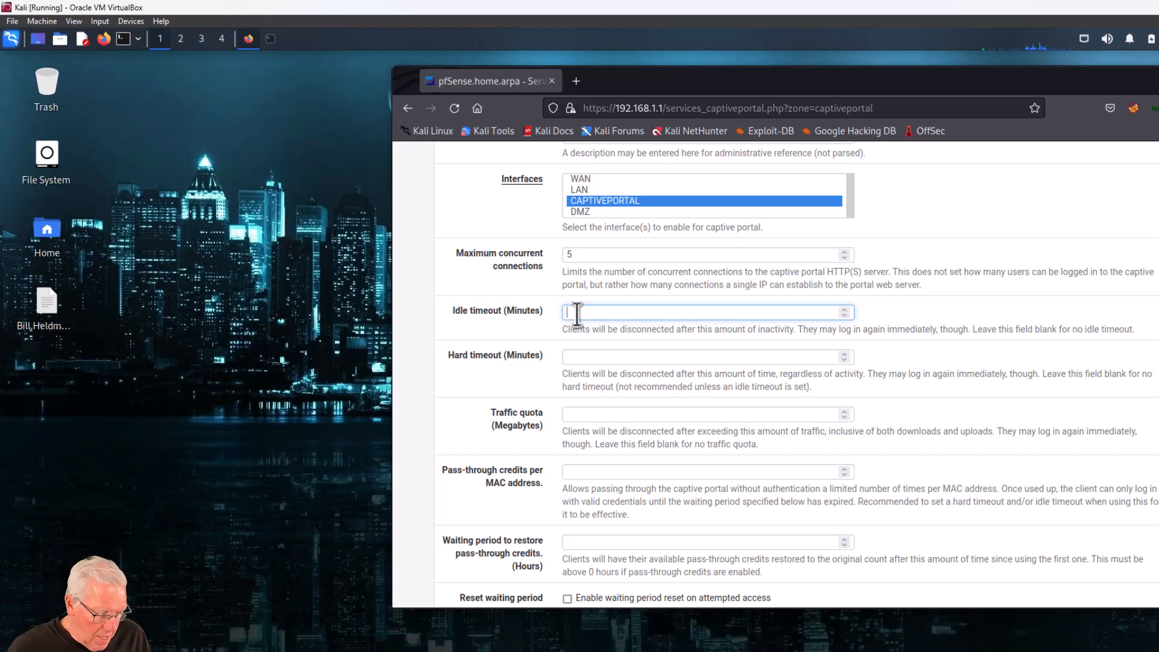
text(60)
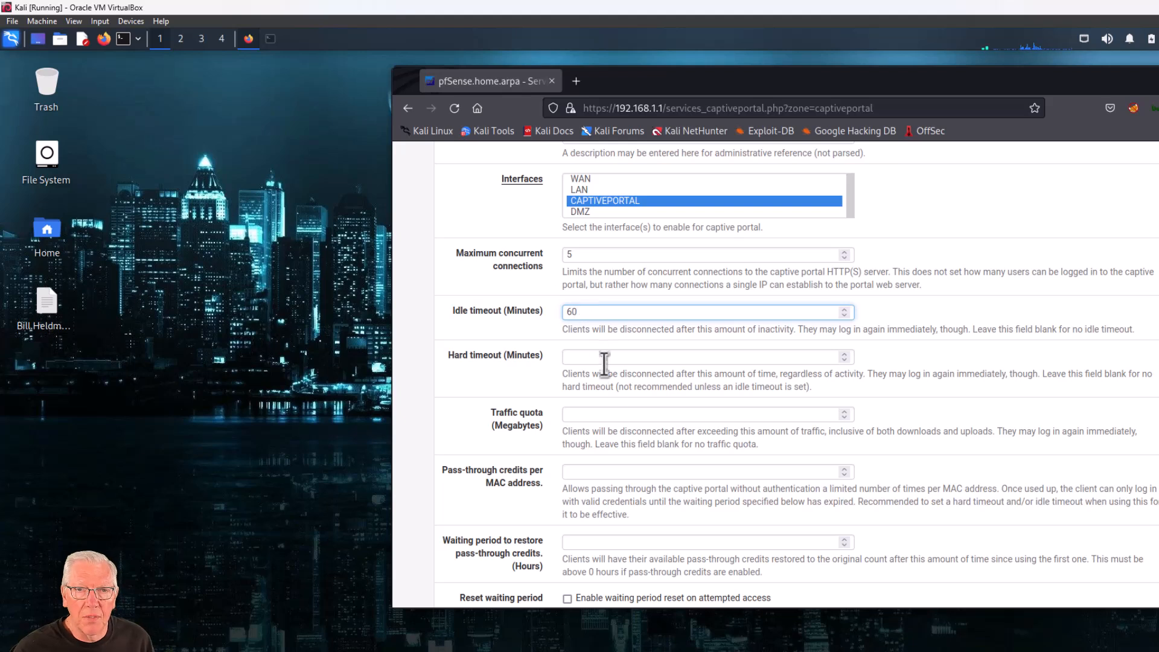
click(584, 357)
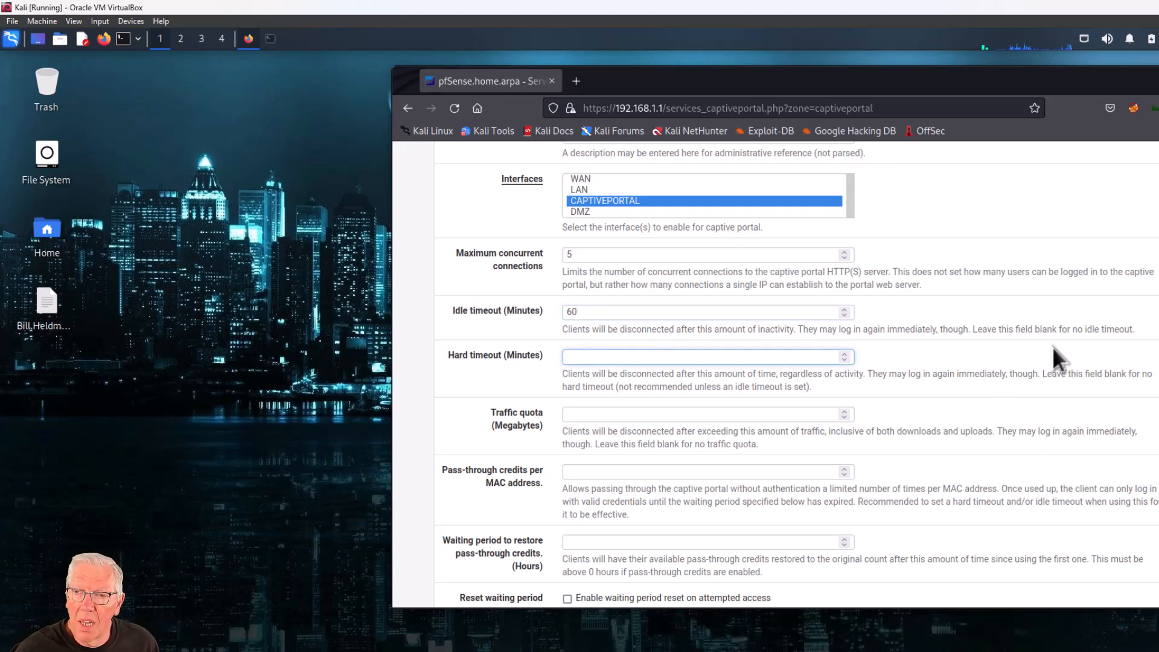
drag(1037, 329, 1135, 331)
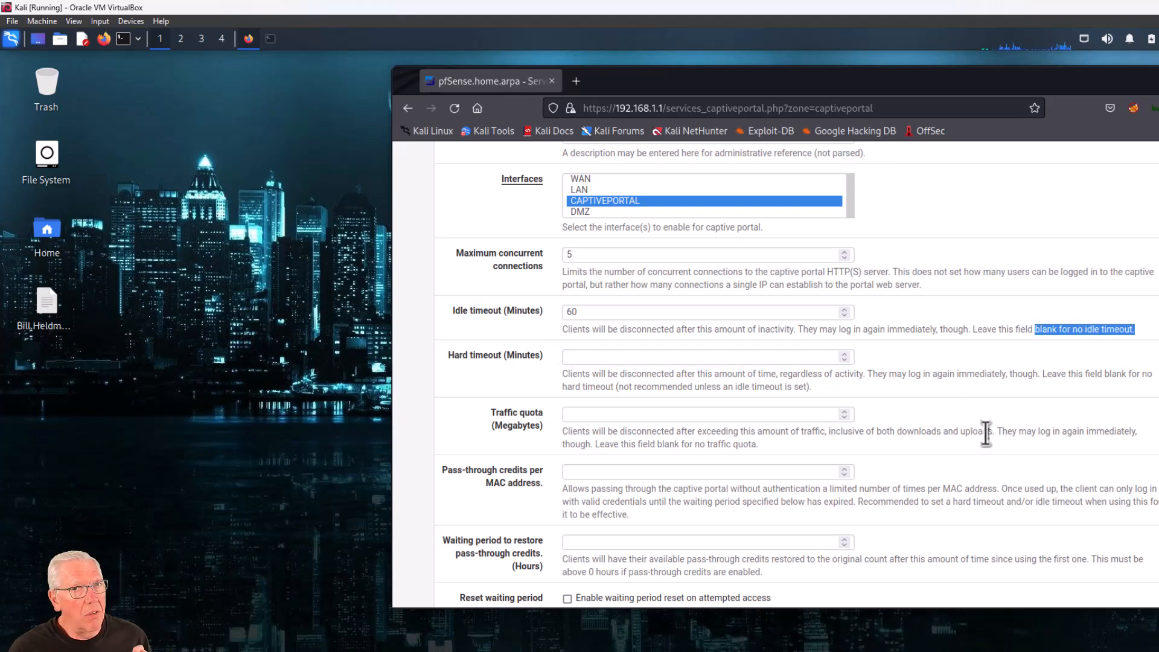
click(571, 357)
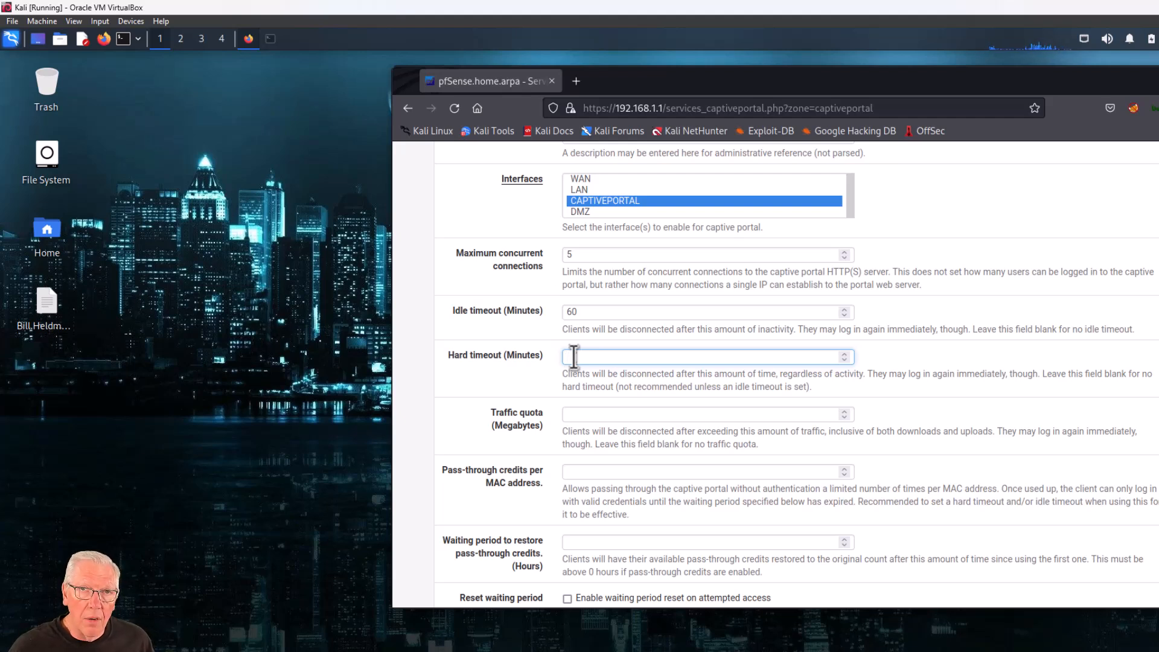
text(90)
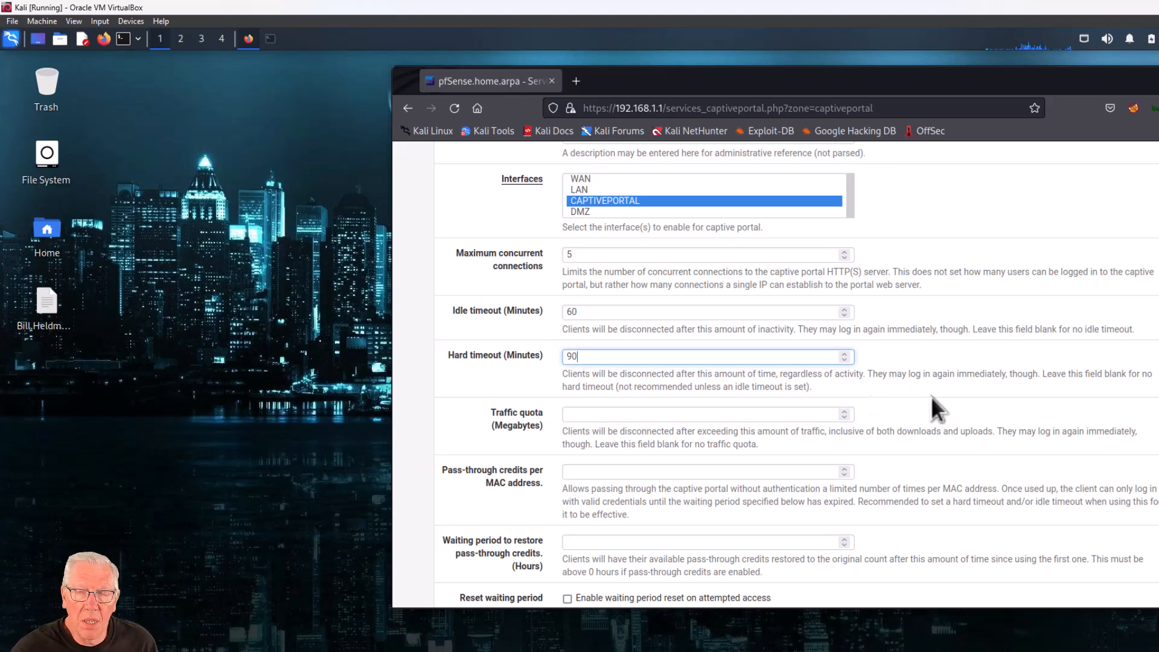
drag(1087, 374, 1153, 381)
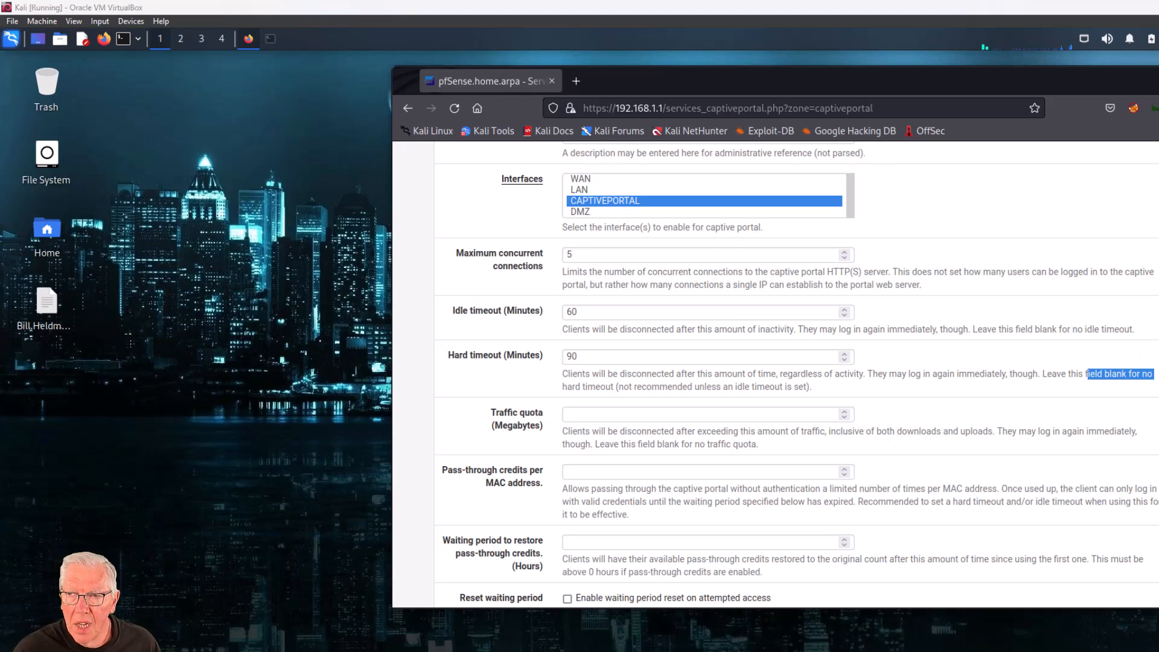
Step: Review the captive portal's traffic quota, pass-through credit, redirect URL, concurrent login and MAC filtering options
scroll(797, 373, down, 5)
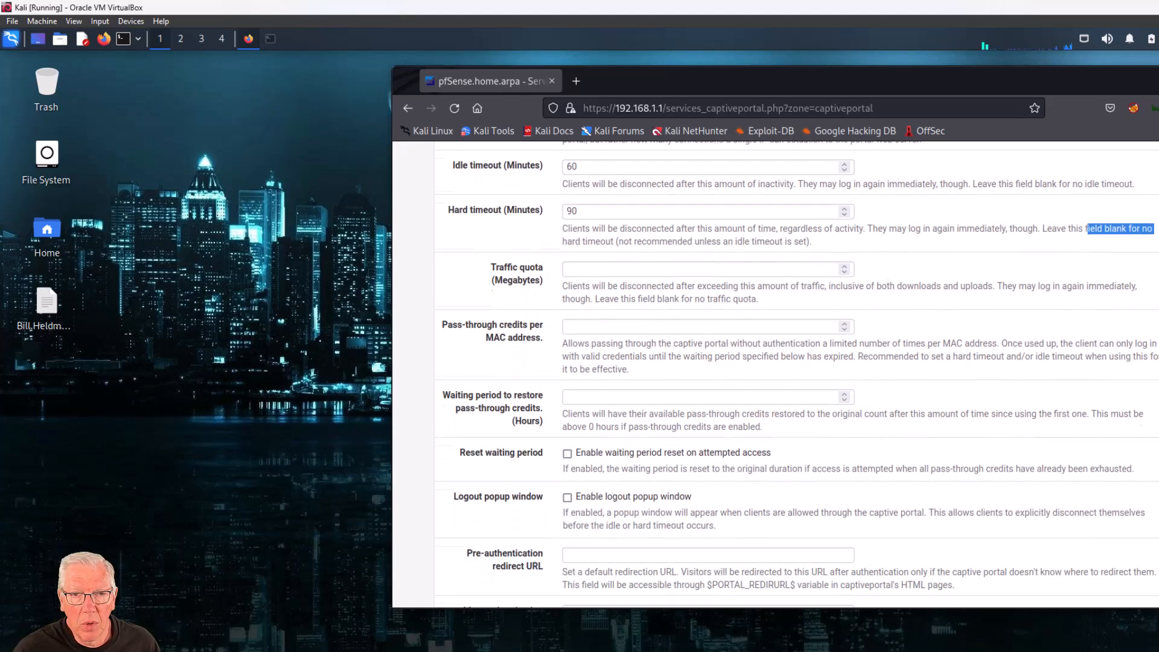
click(581, 234)
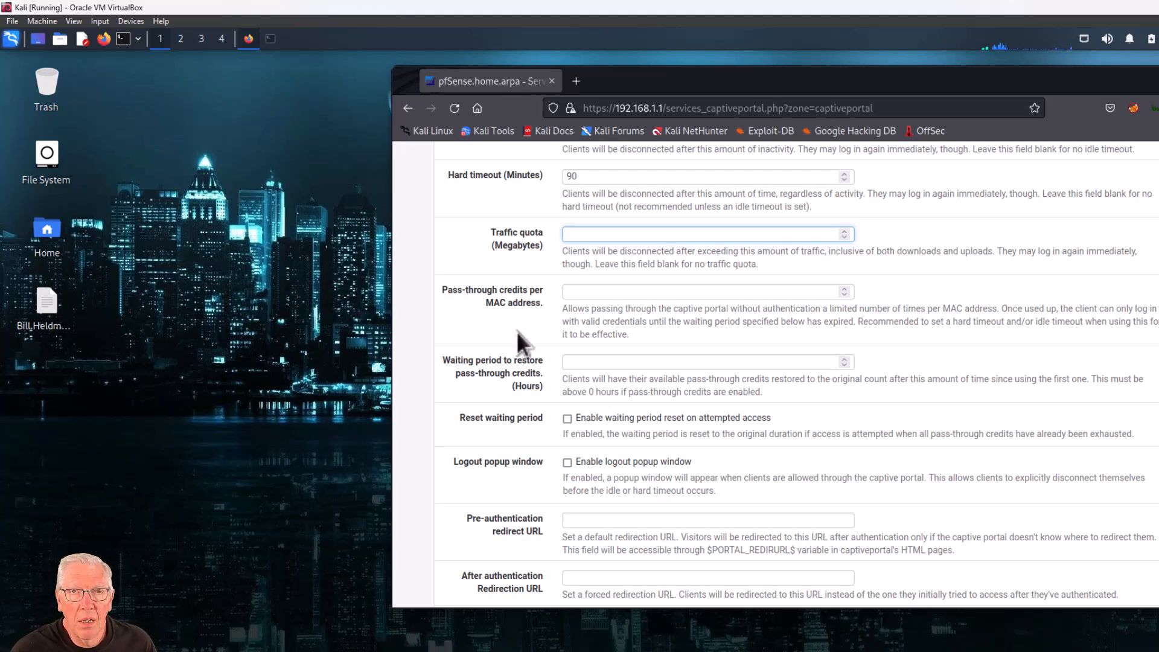
click(520, 246)
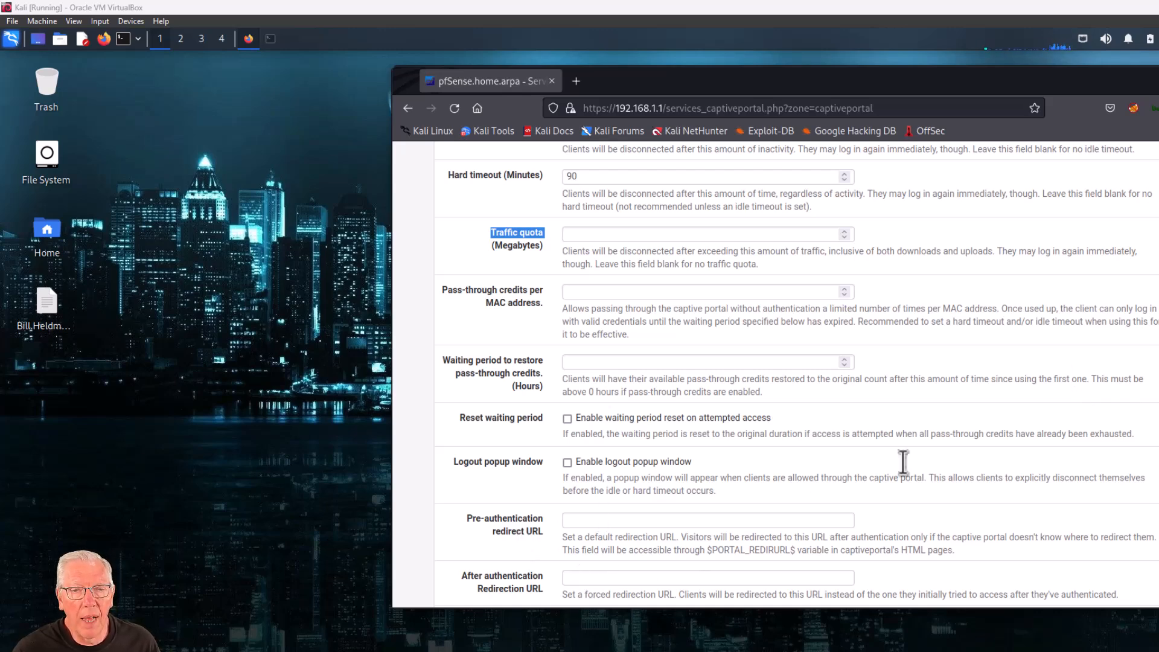
scroll(797, 374, down, 5)
scroll(737, 318, down, 3)
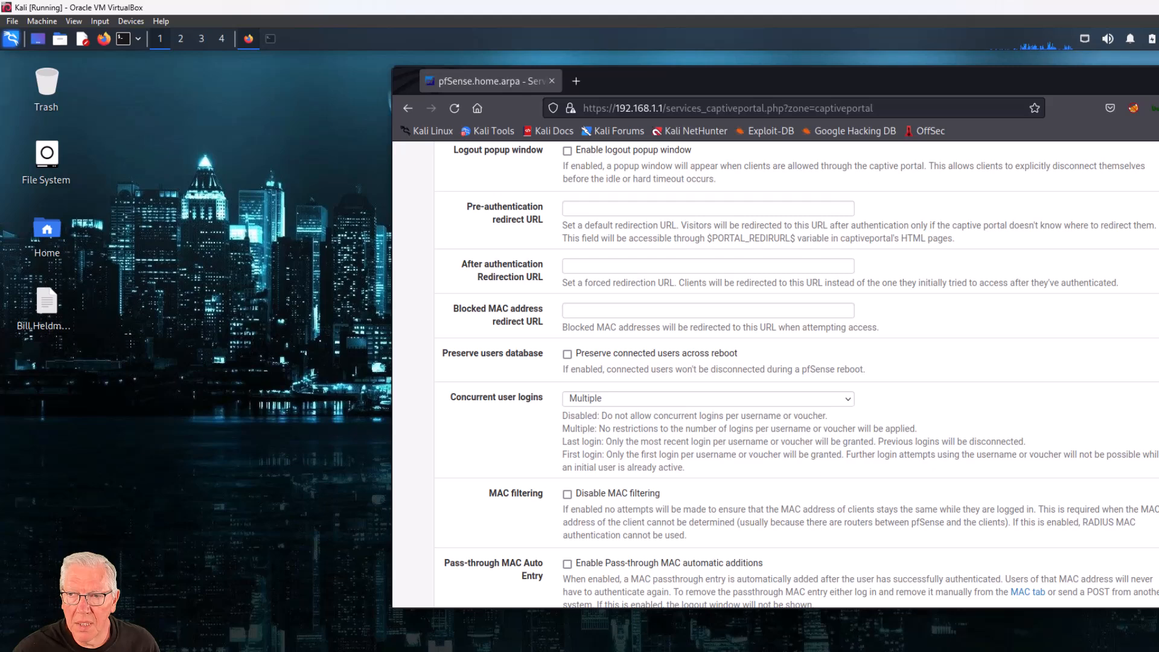
scroll(797, 374, down, 1)
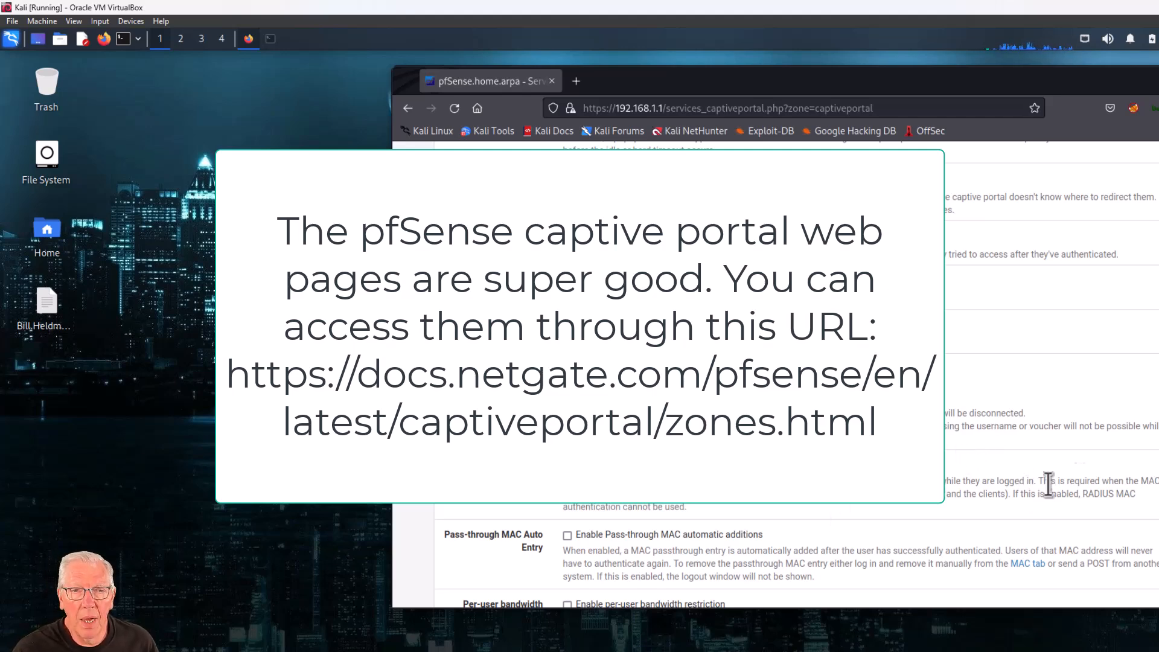
scroll(797, 375, down, 7)
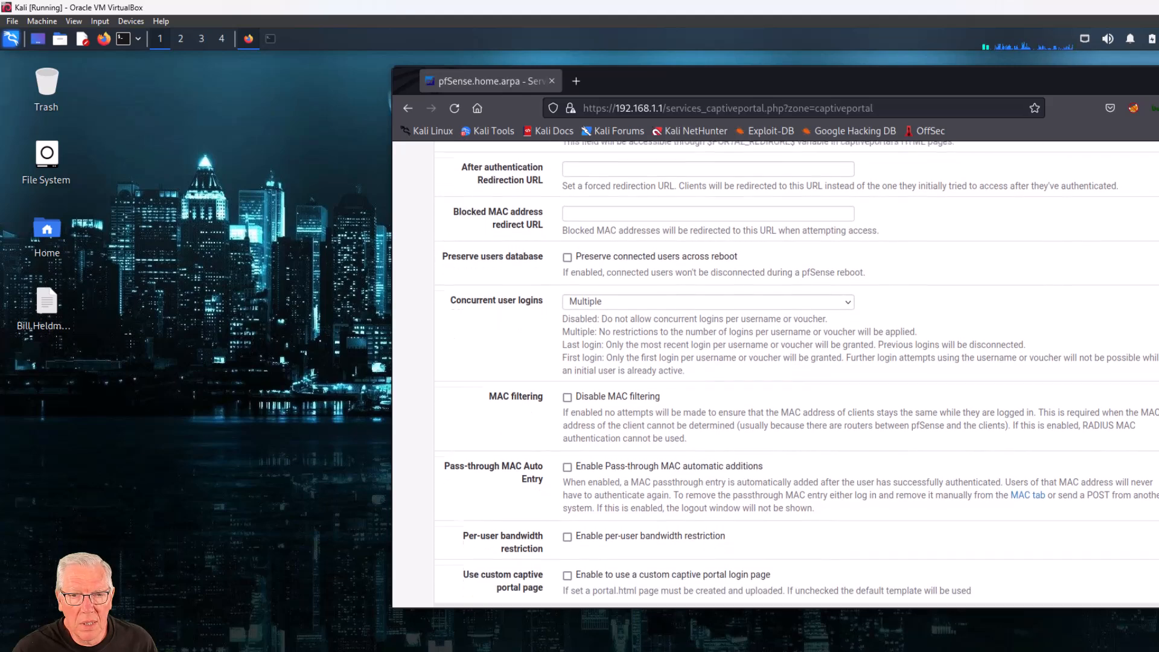
scroll(1049, 444, down, 5)
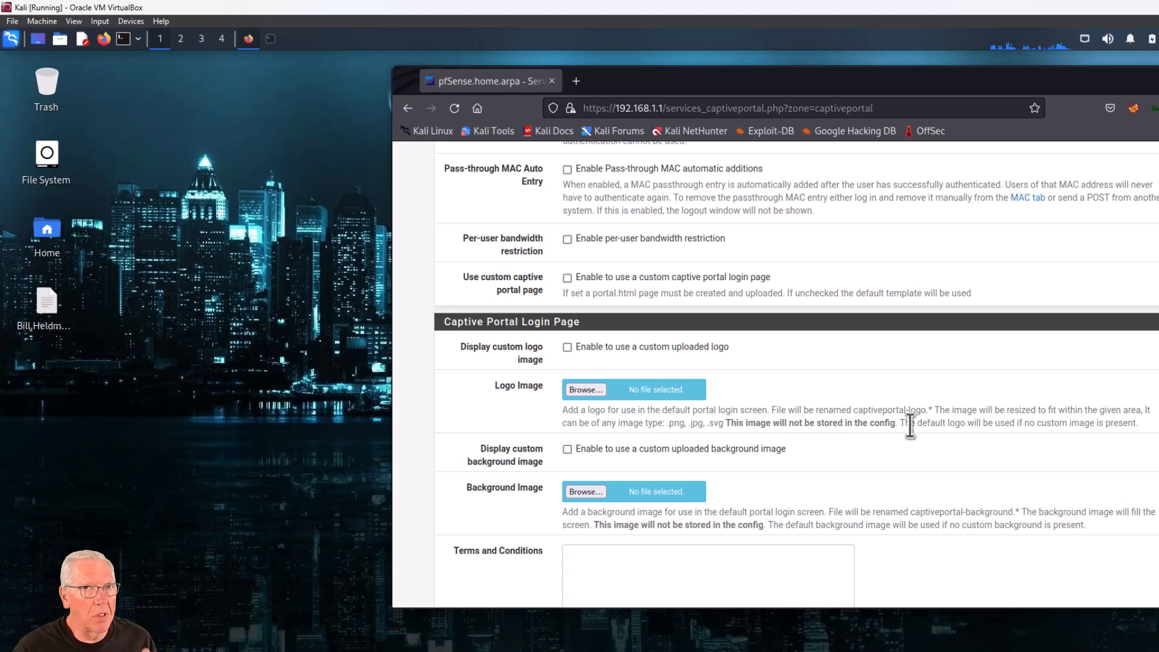
Step: Enable the per-user bandwidth restriction and set the default download limit to 10000 Kbit/s
click(567, 239)
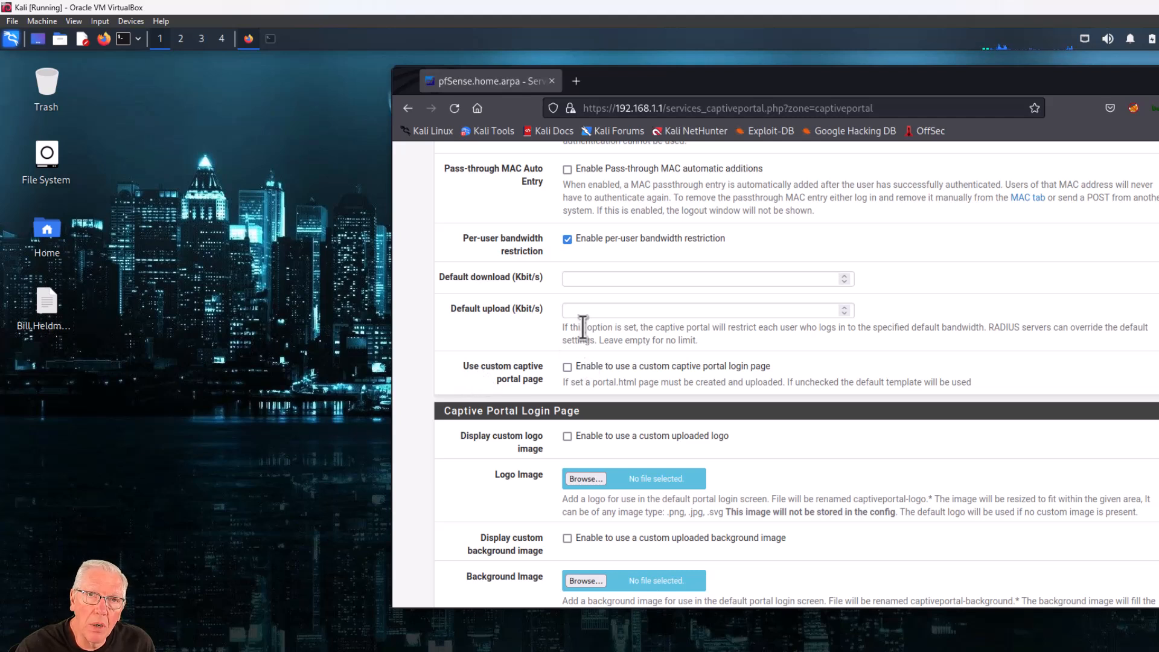
click(586, 278)
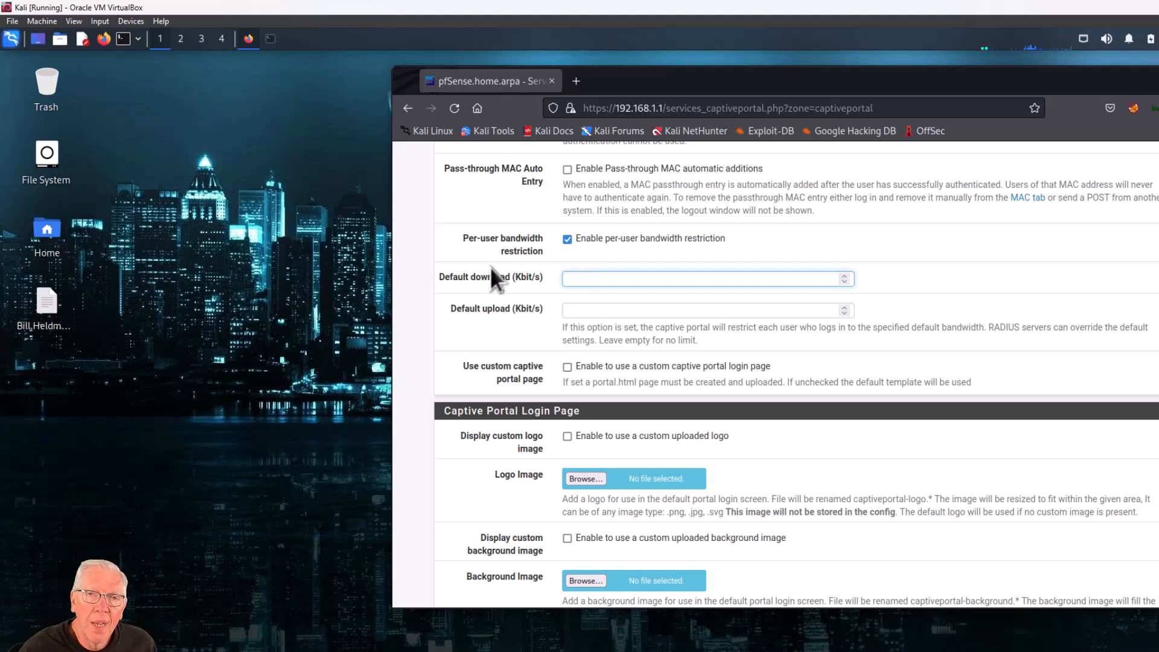
drag(515, 277, 521, 277)
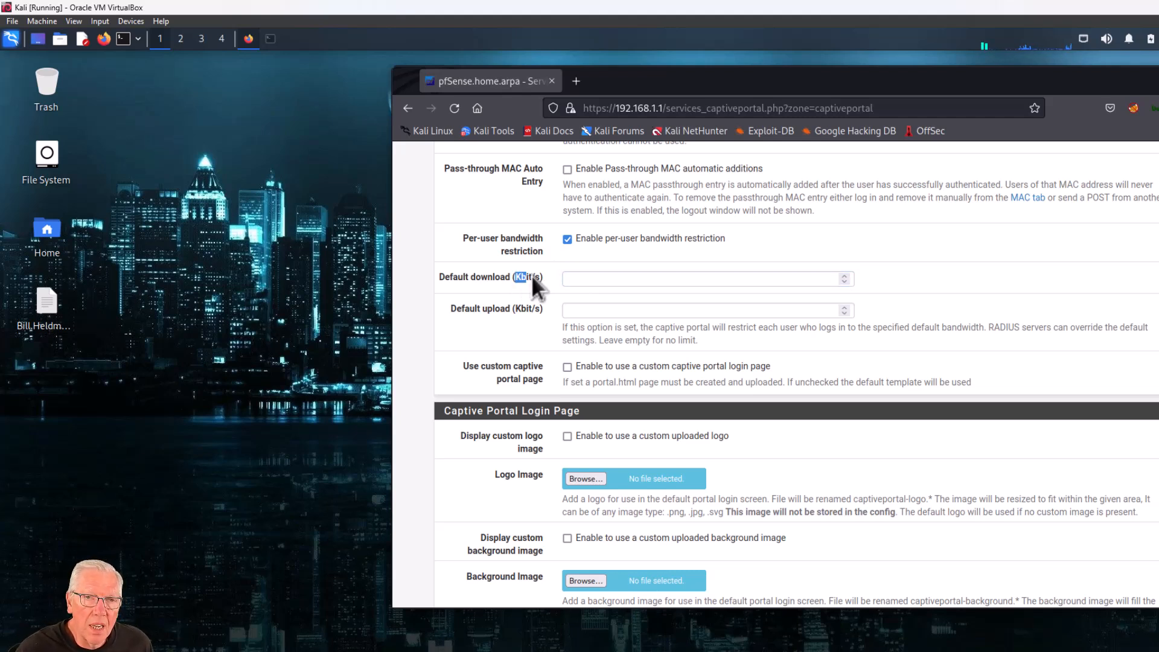
click(581, 279)
text(10)
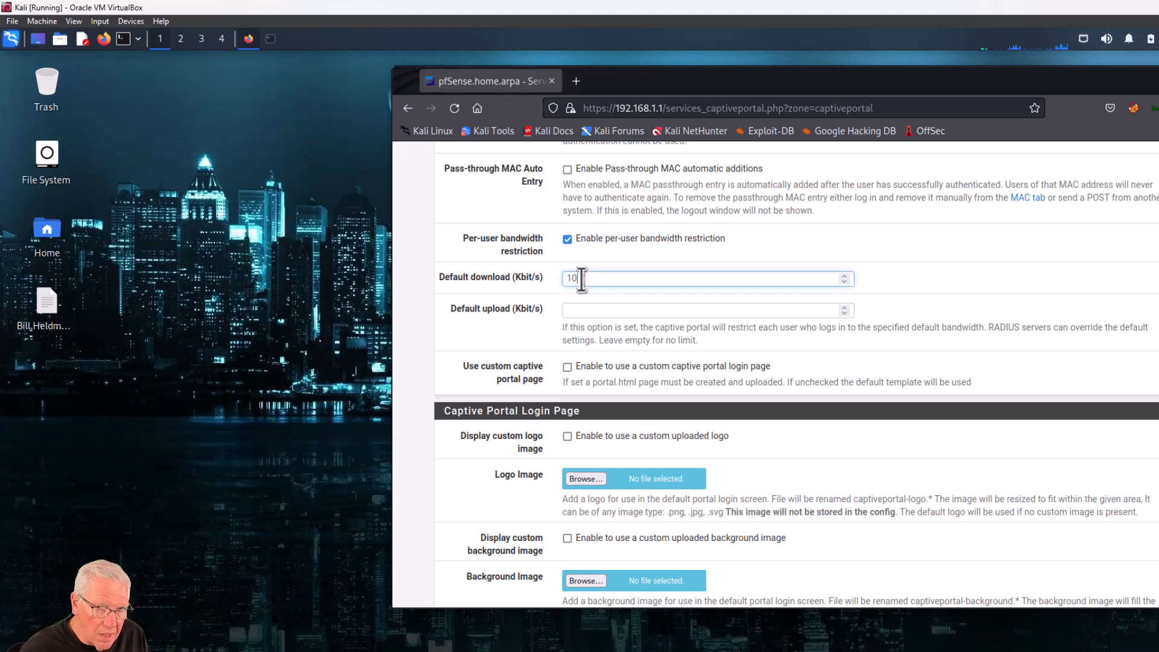
text(000)
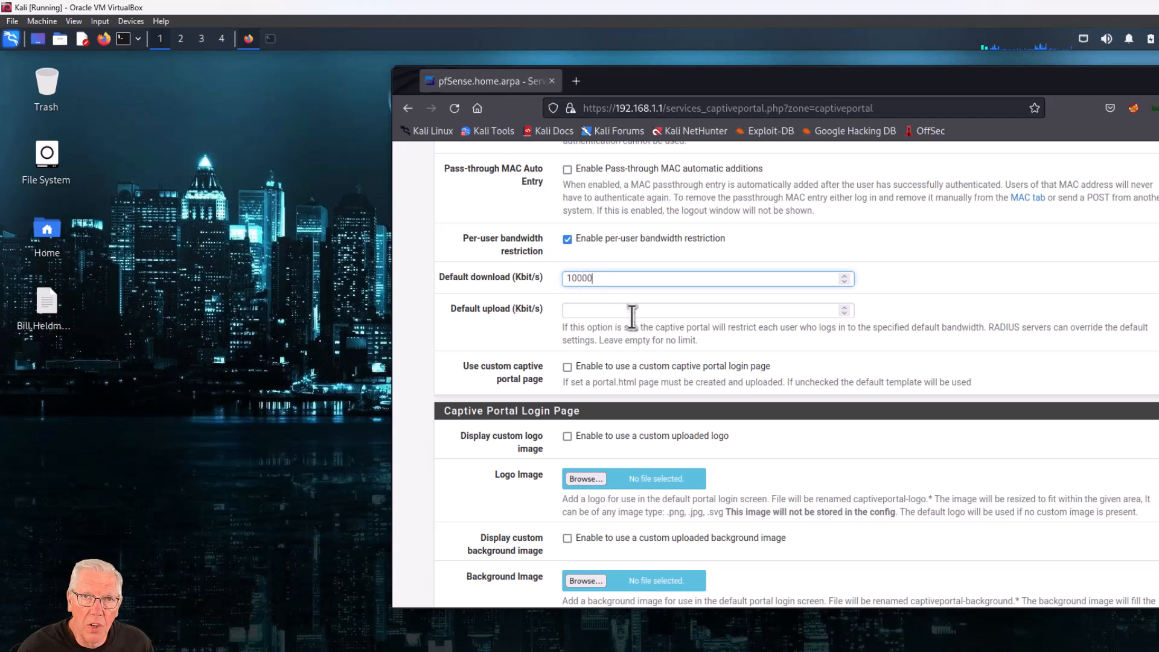
Step: Set the default upload limit for the per-user bandwidth restriction to 2500 Kbit/s
click(602, 310)
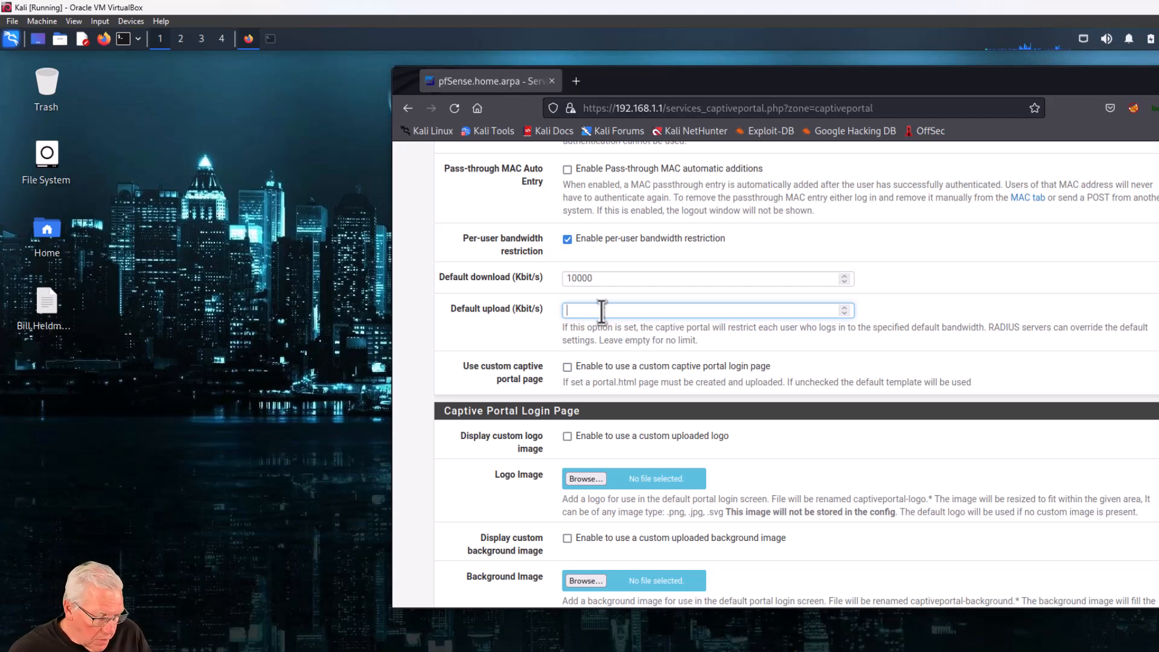
text(2500)
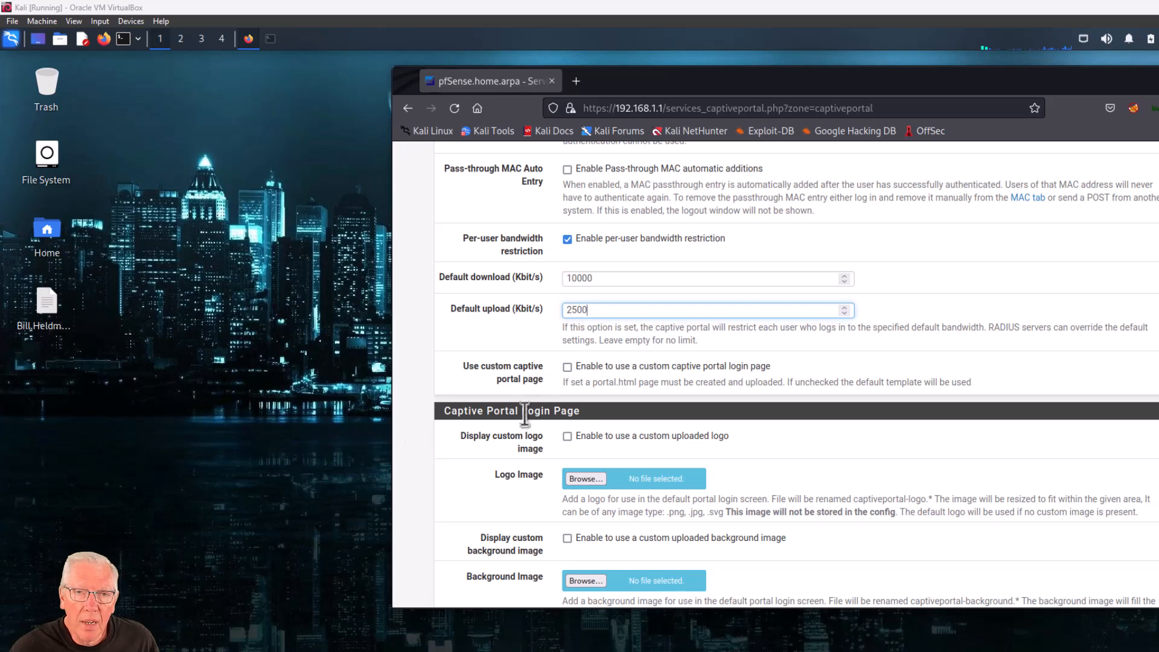
click(568, 368)
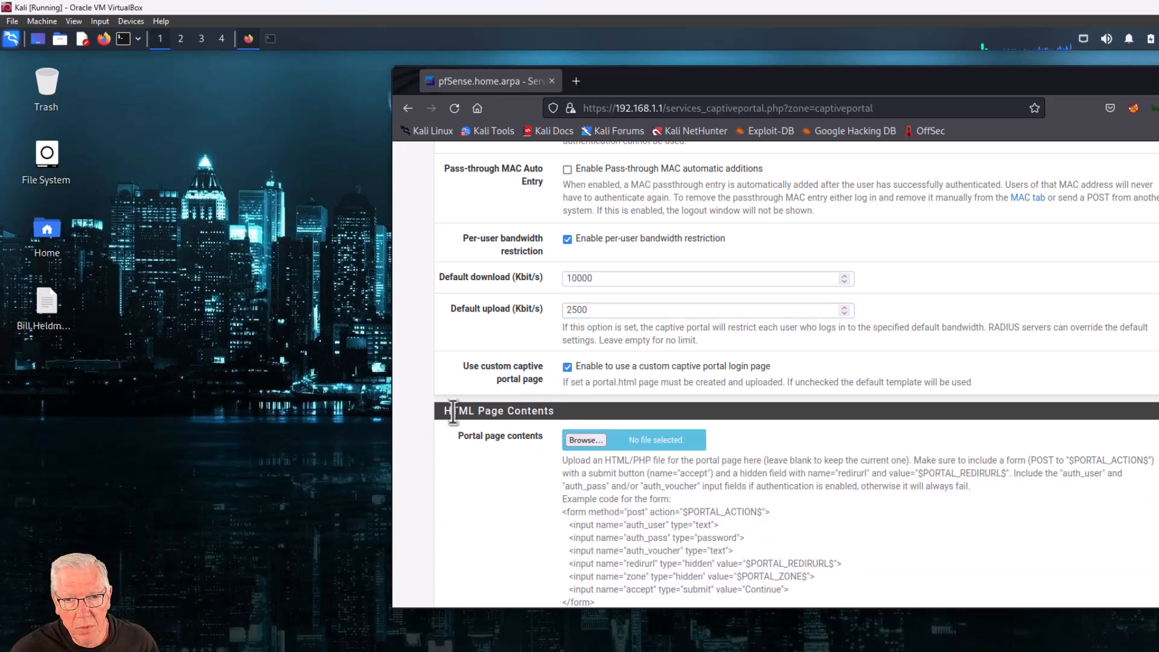
scroll(426, 422, down, 4)
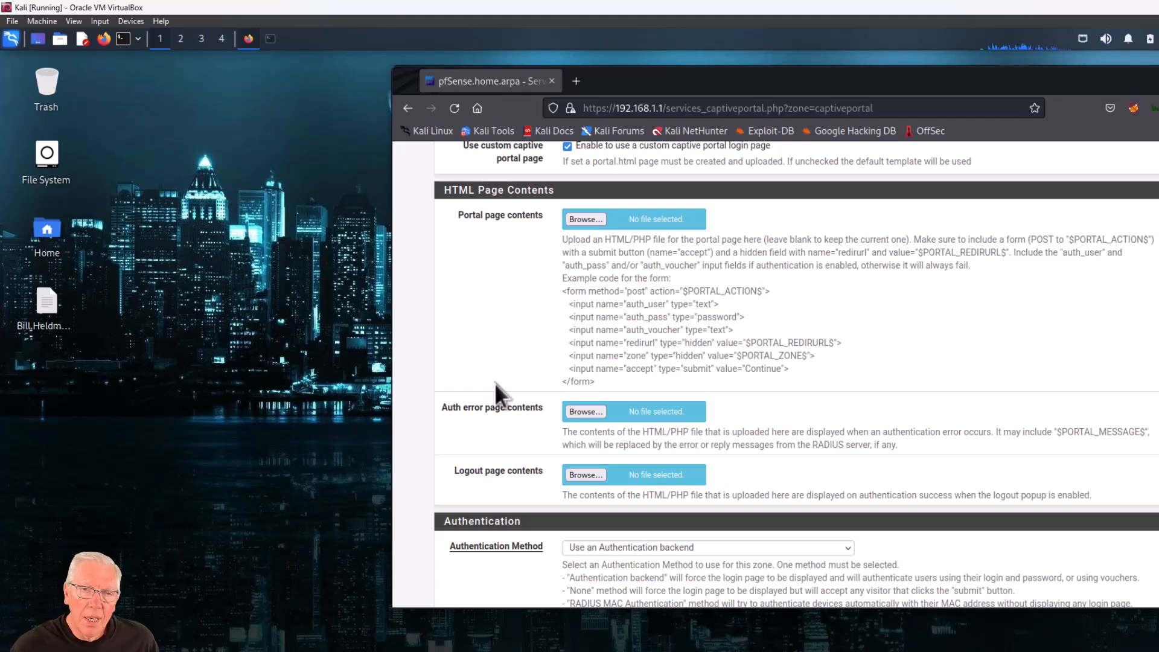
scroll(476, 390, up, 3)
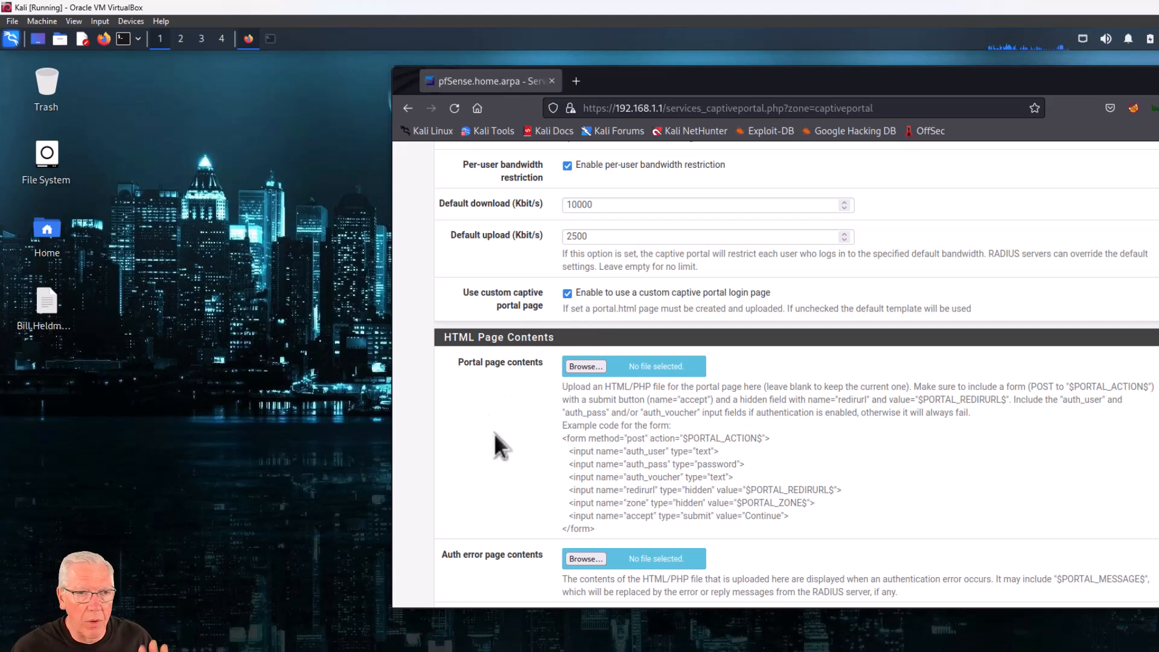
click(567, 294)
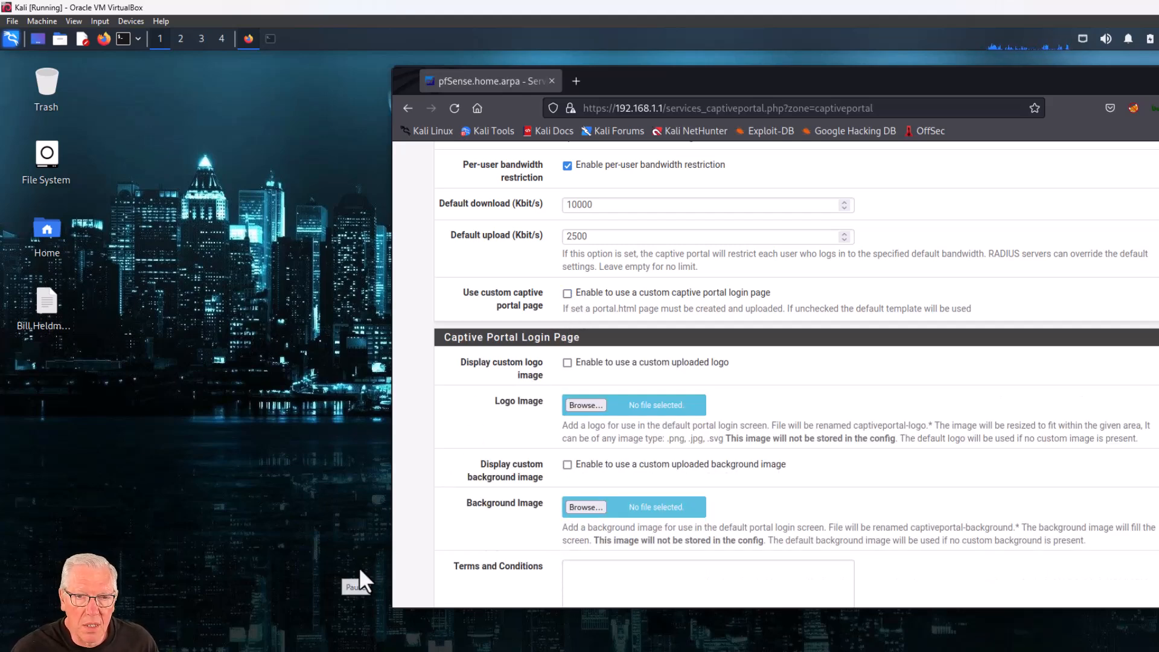
scroll(637, 335, down, 2)
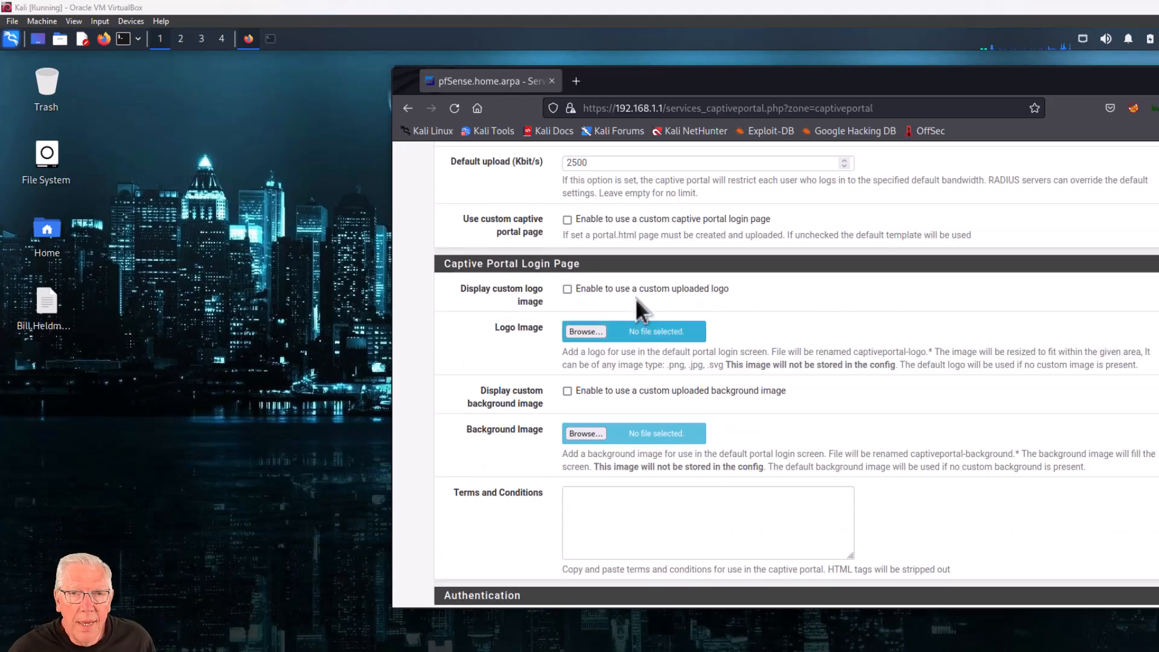
click(567, 220)
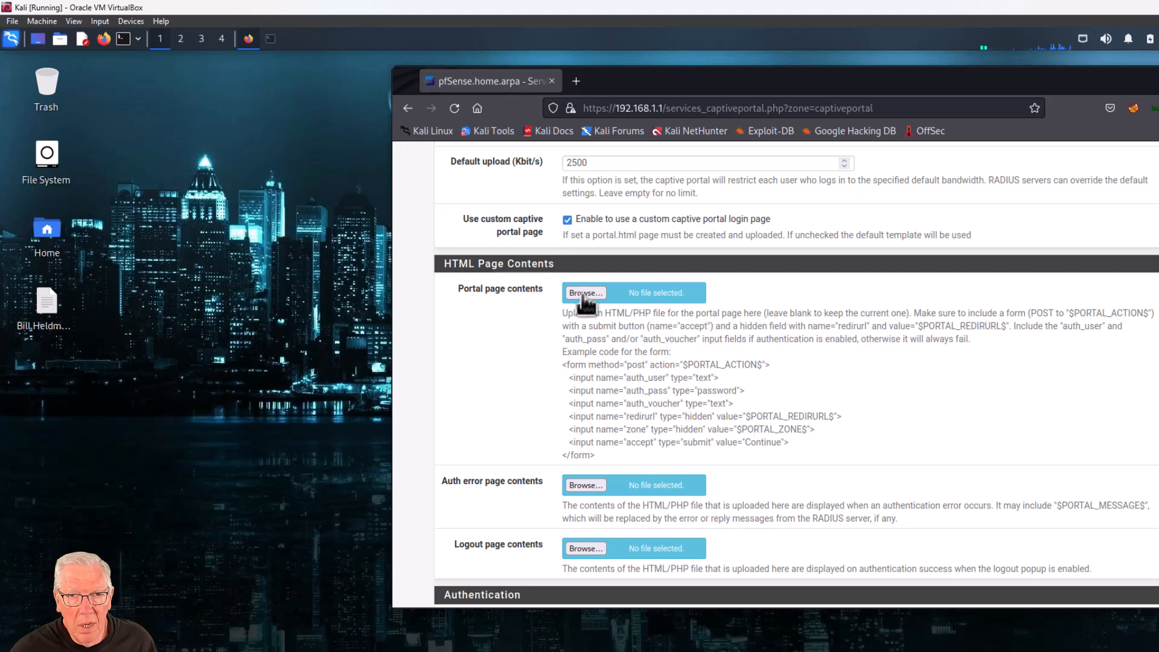
click(568, 220)
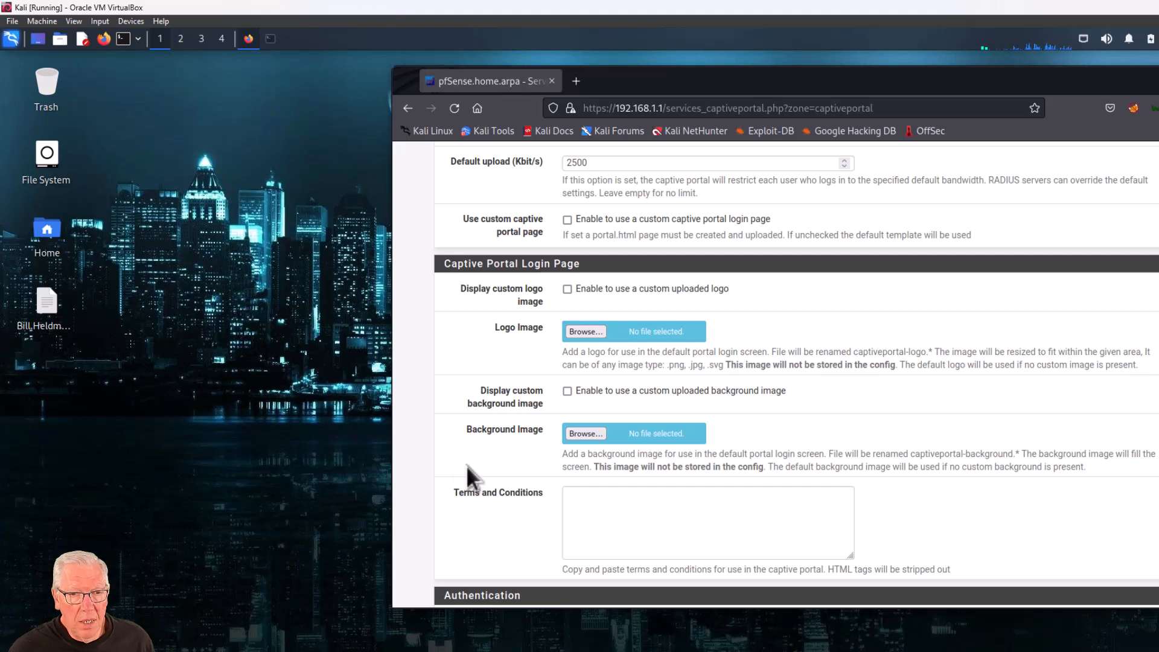
Step: Enter "(c) 2023 All Rights Reserved, TechTalk Education, LLC." as the terms and conditions of the captive portal login page
click(582, 499)
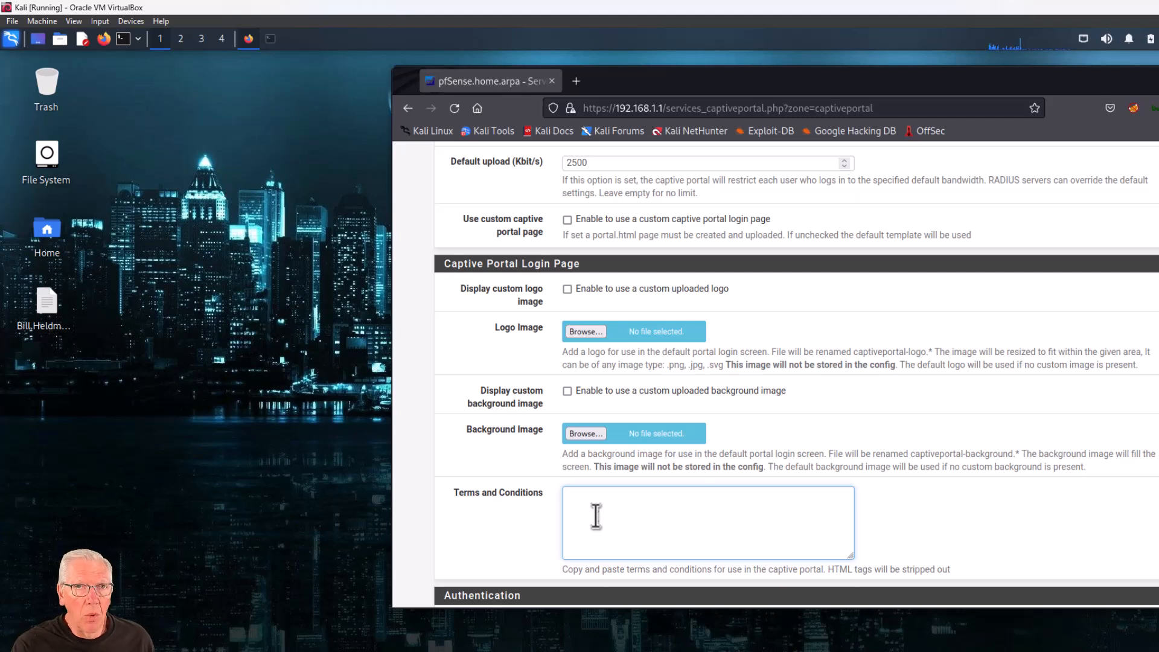
click(596, 516)
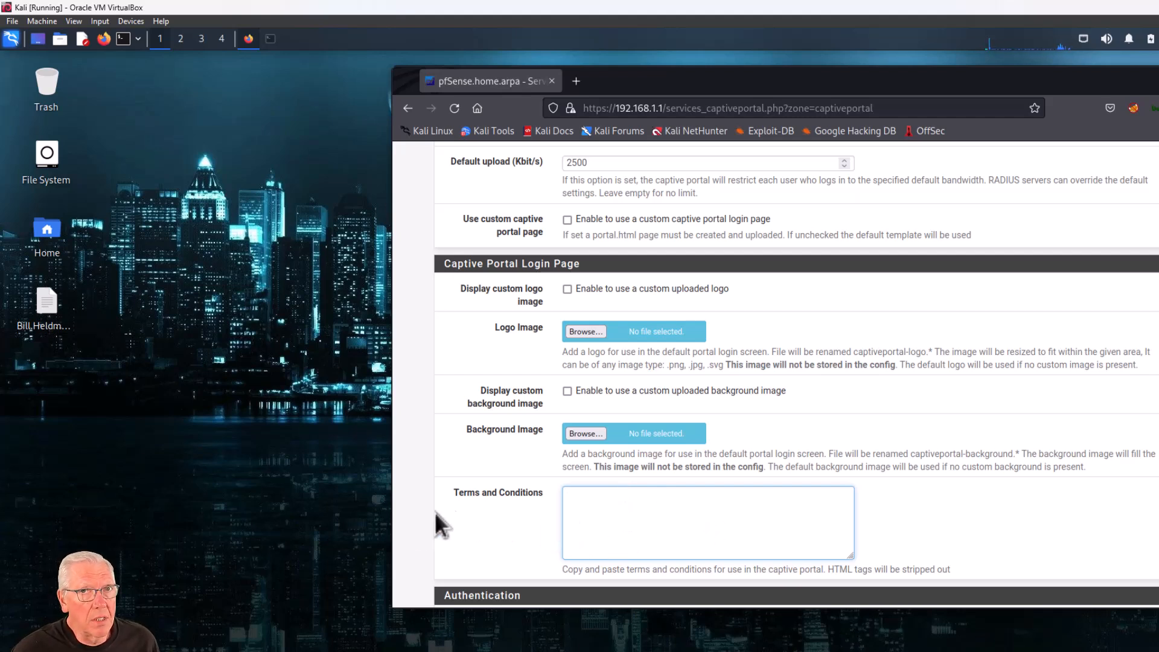
click(613, 502)
text(()
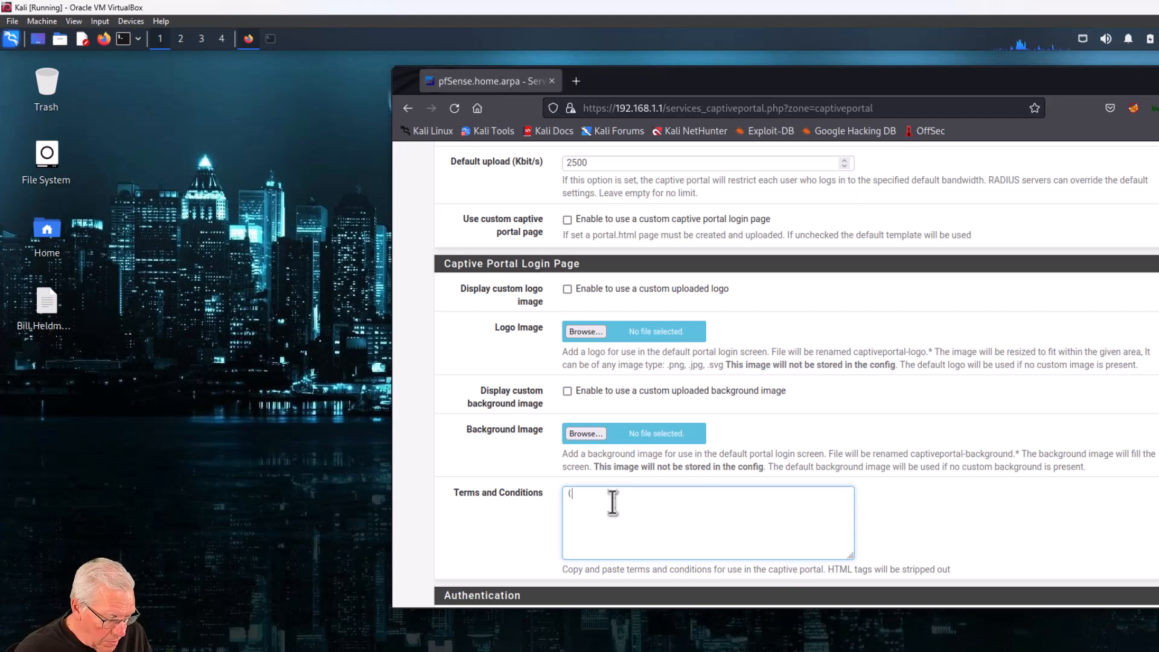
text(c)
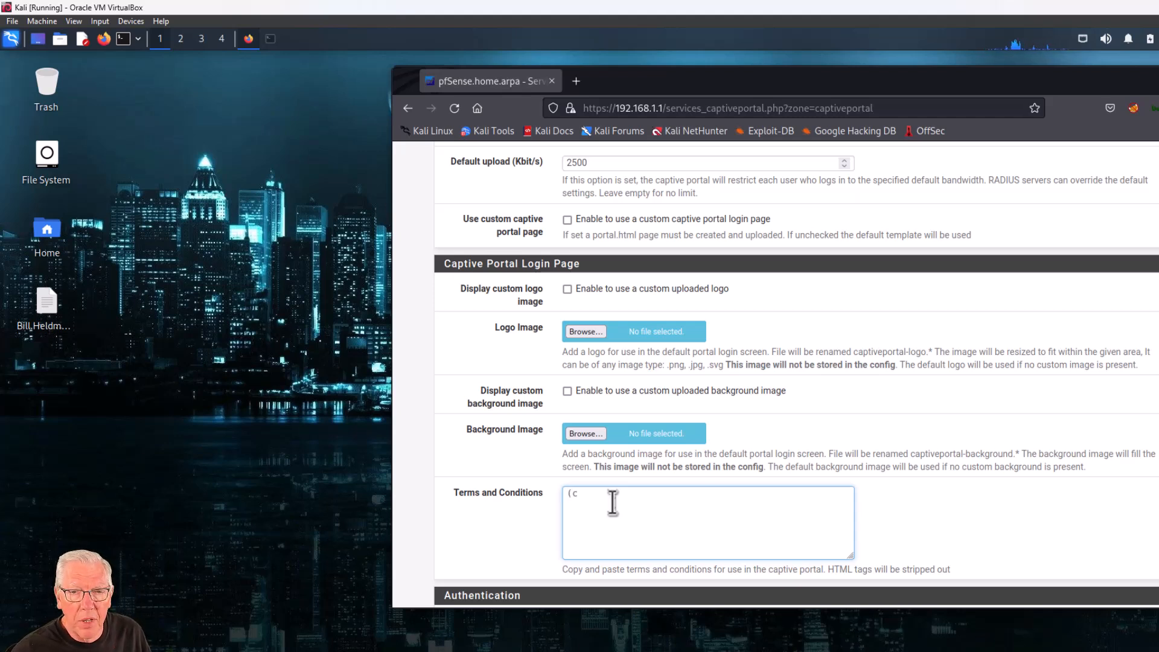
text() 2023 All)
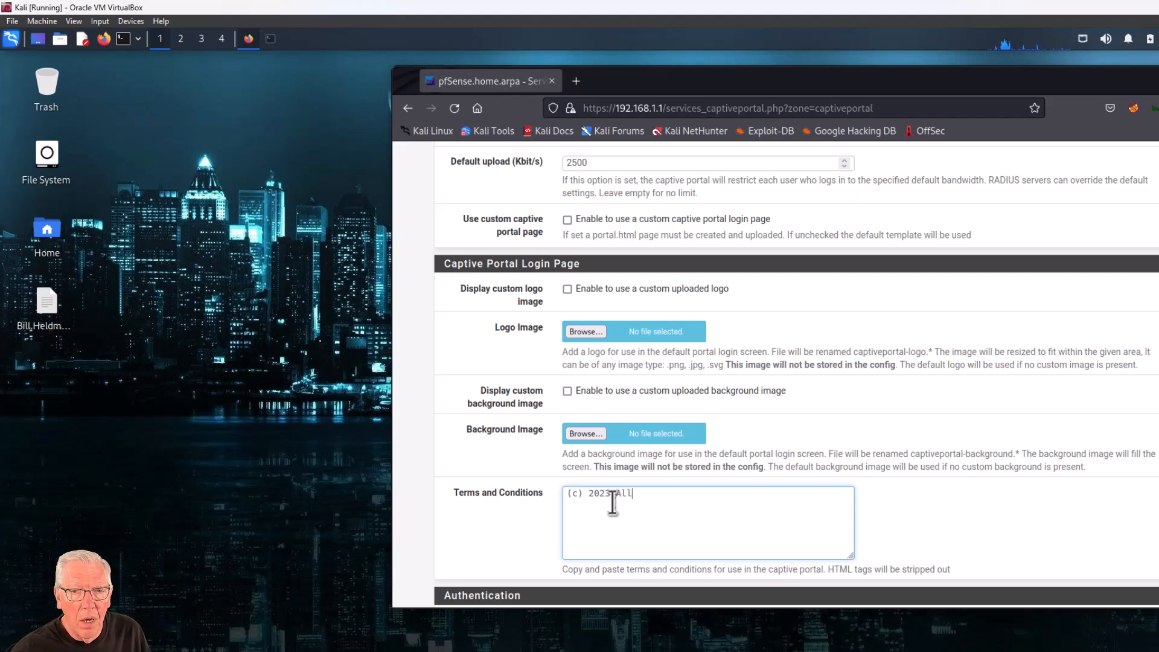
text( Rights R)
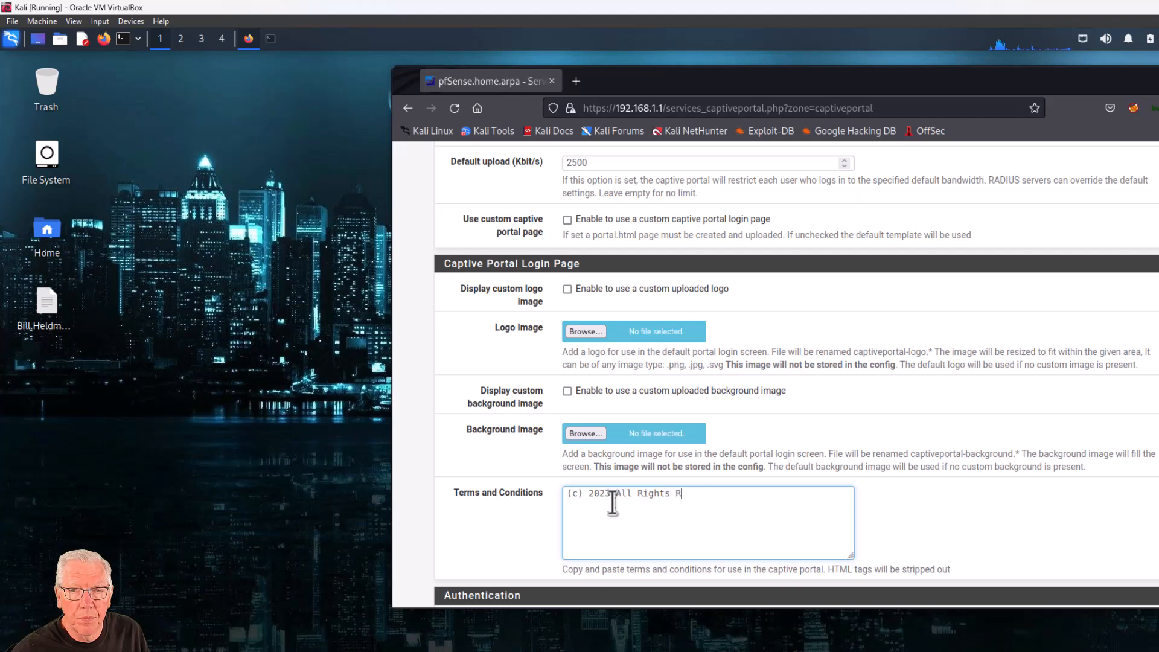
text(eserver)
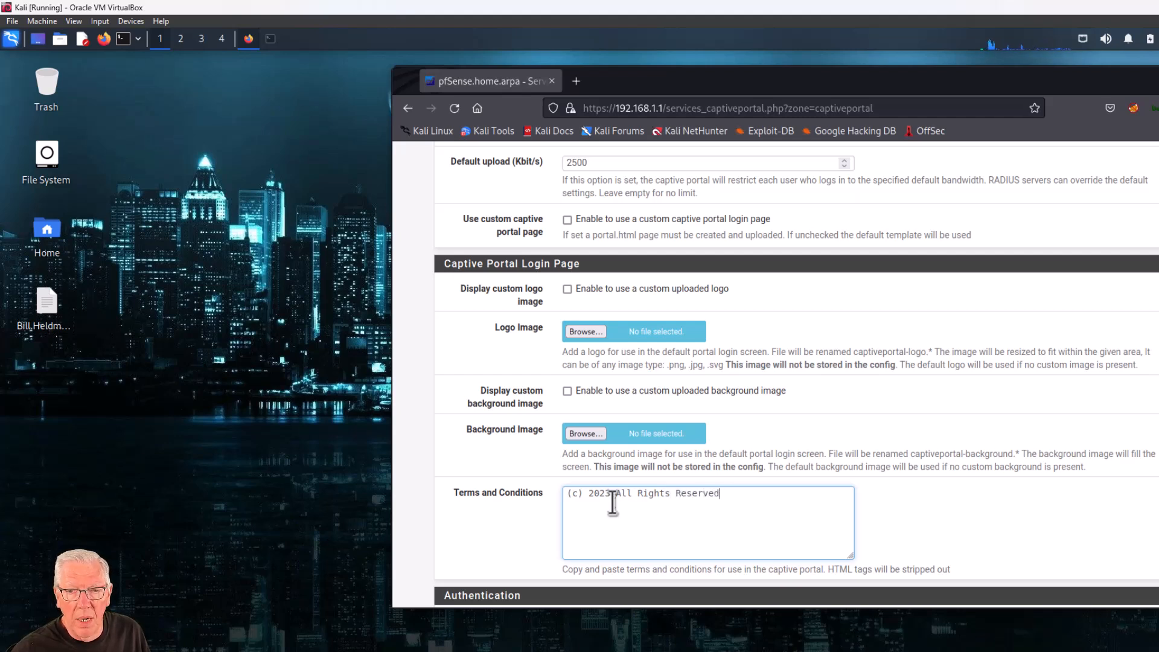
text(, Wi)
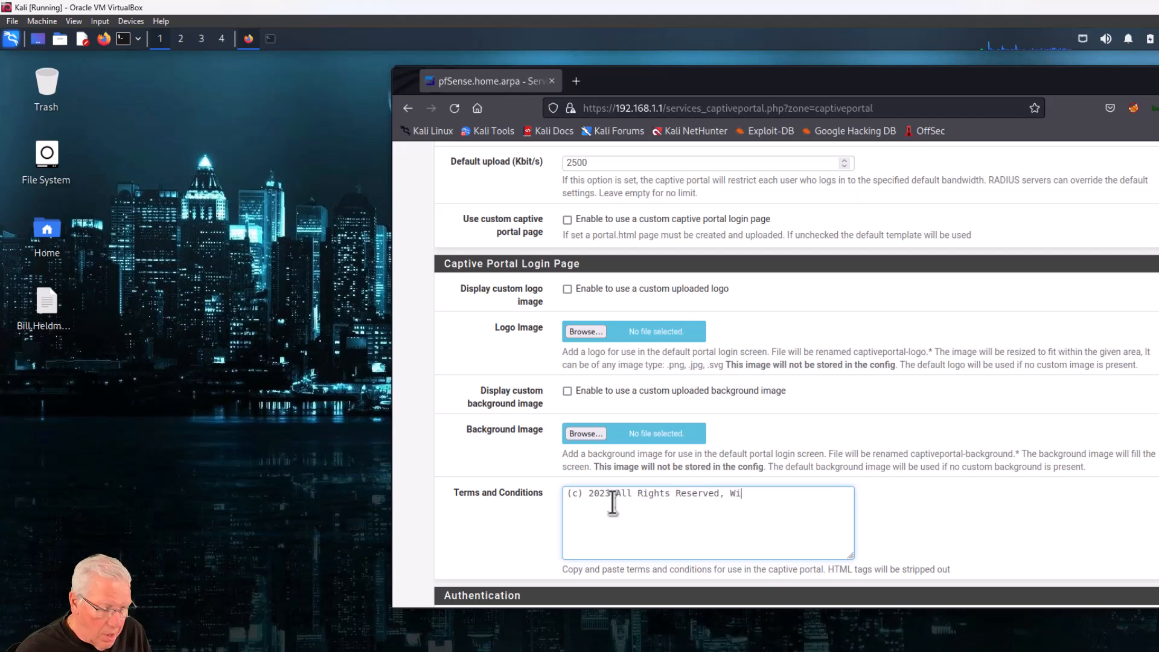
text(lliM)
key(BackSpace)
key(BackSpace)
key(BackSpace)
key(BackSpace)
key(BackSpace)
key(BackSpace)
key(BackSpace)
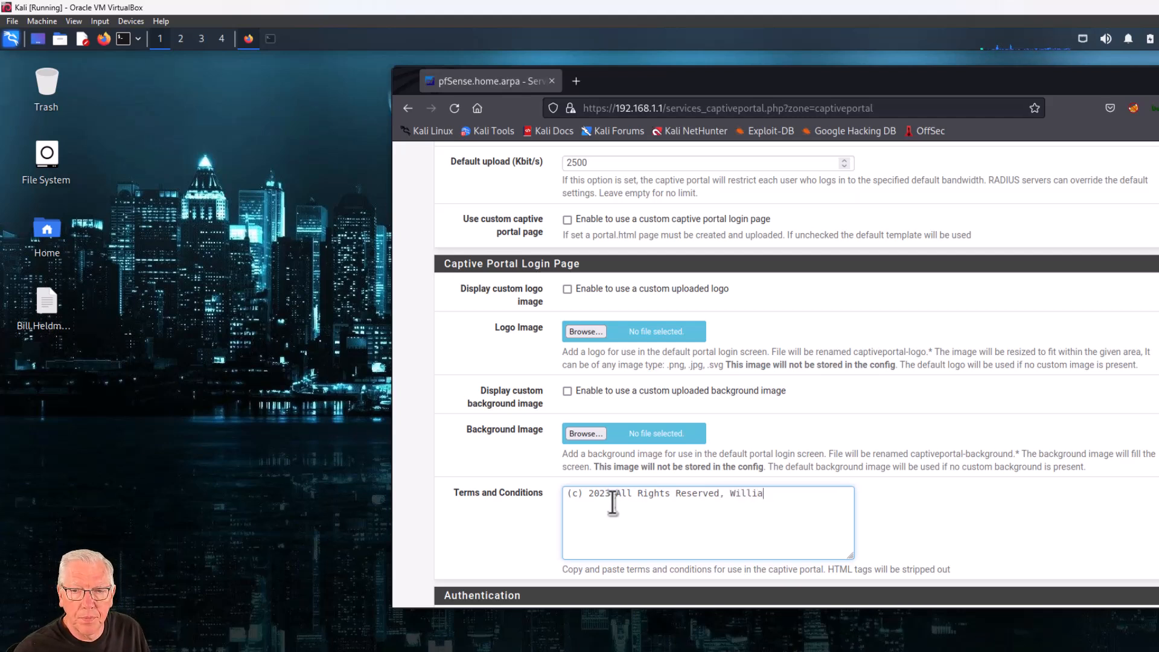
text(Te)
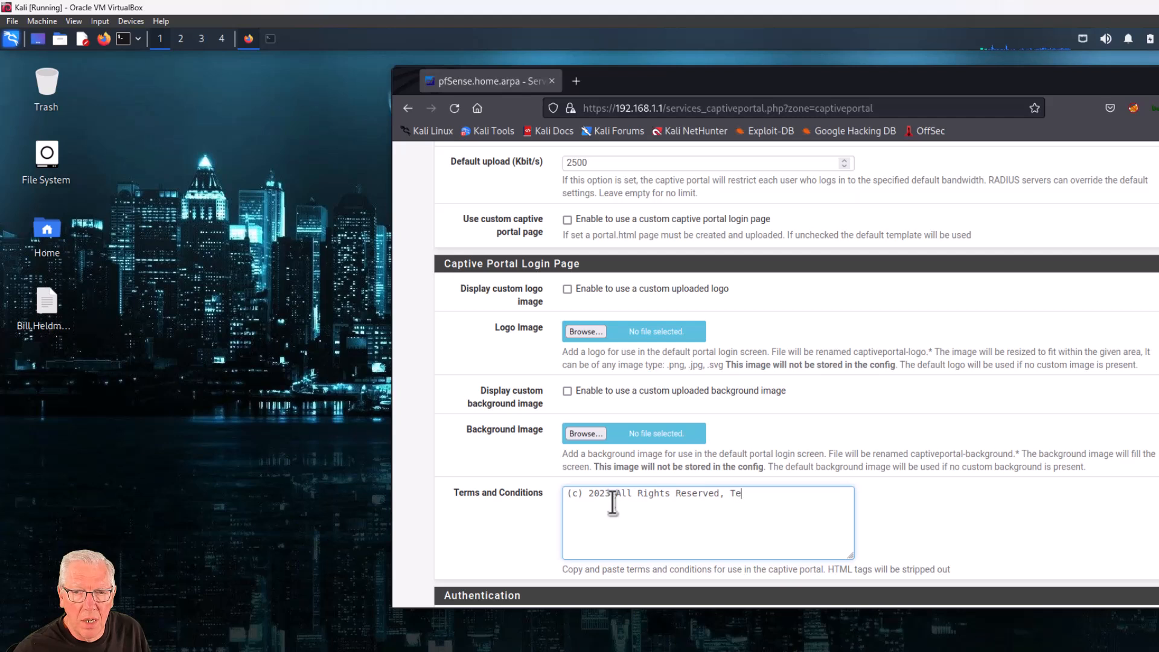
text(chTalk Educat)
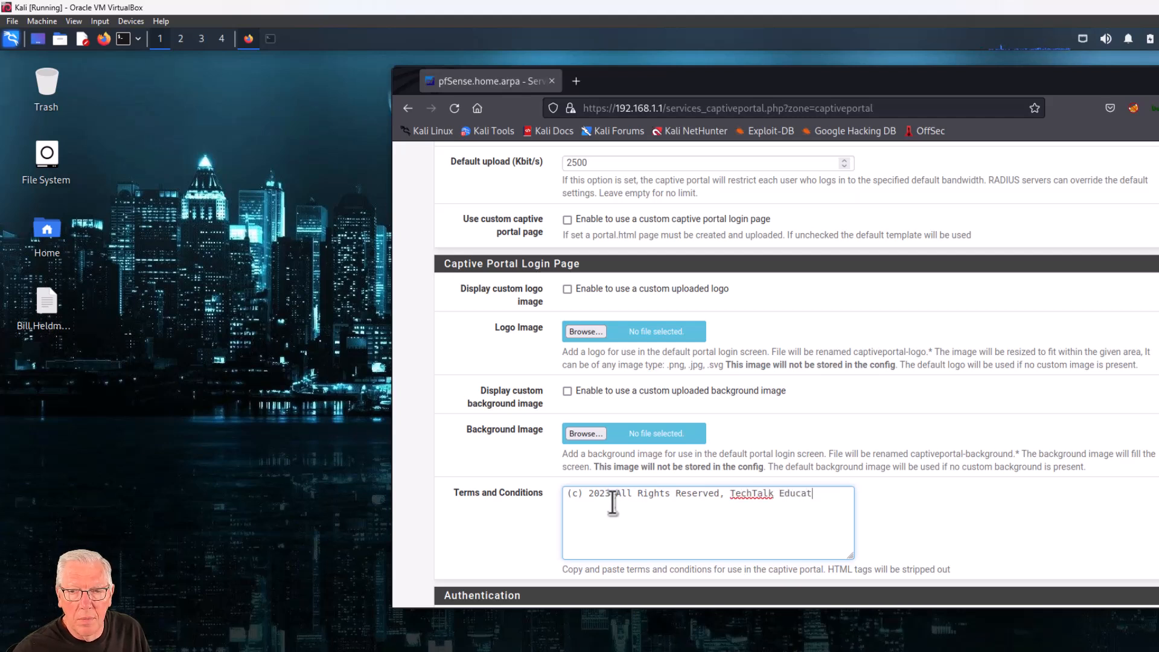
text(ion, LLC.)
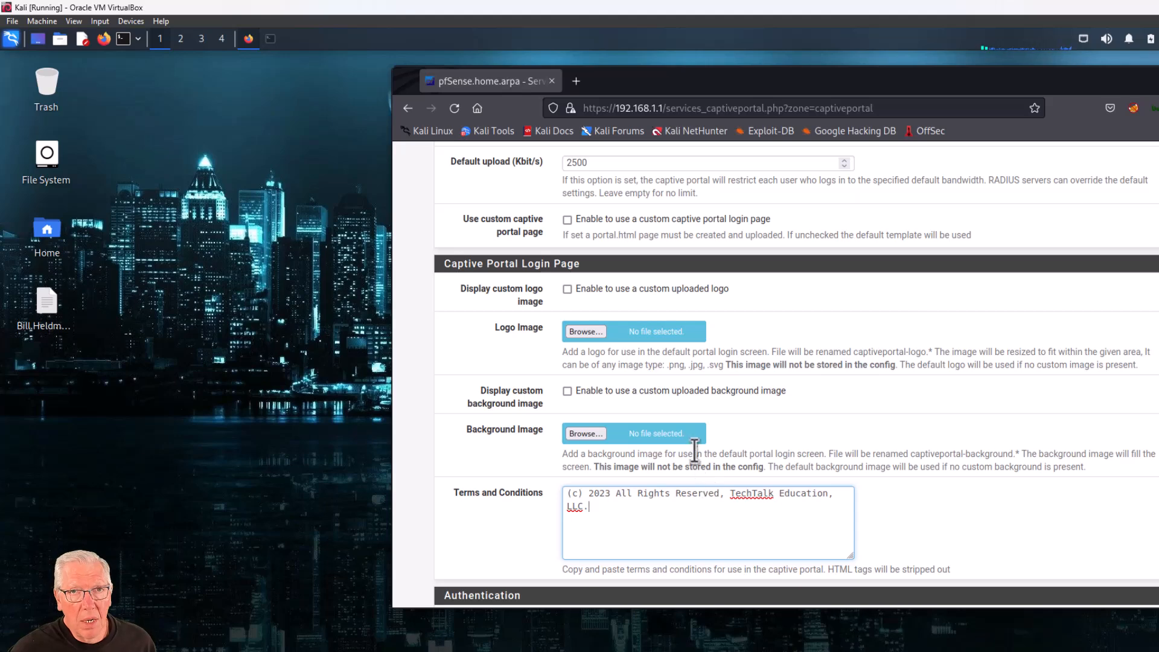
Step: Set the captive portal's authentication method to "None, don't authenticate users"
scroll(695, 449, down, 2)
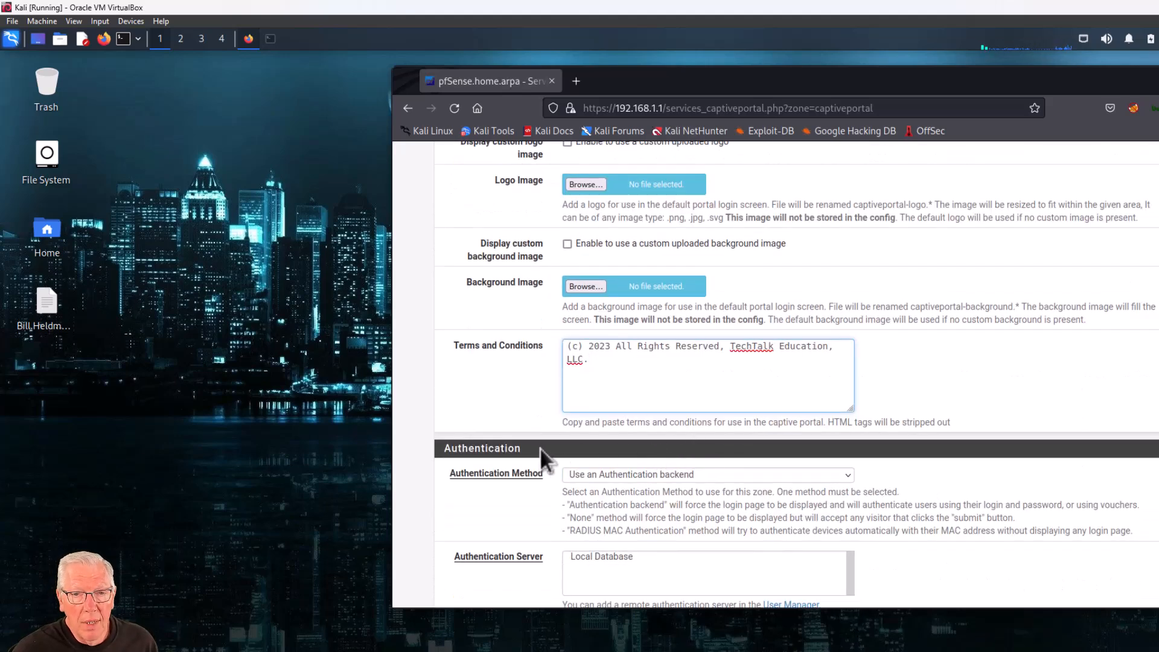
scroll(474, 439, down, 2)
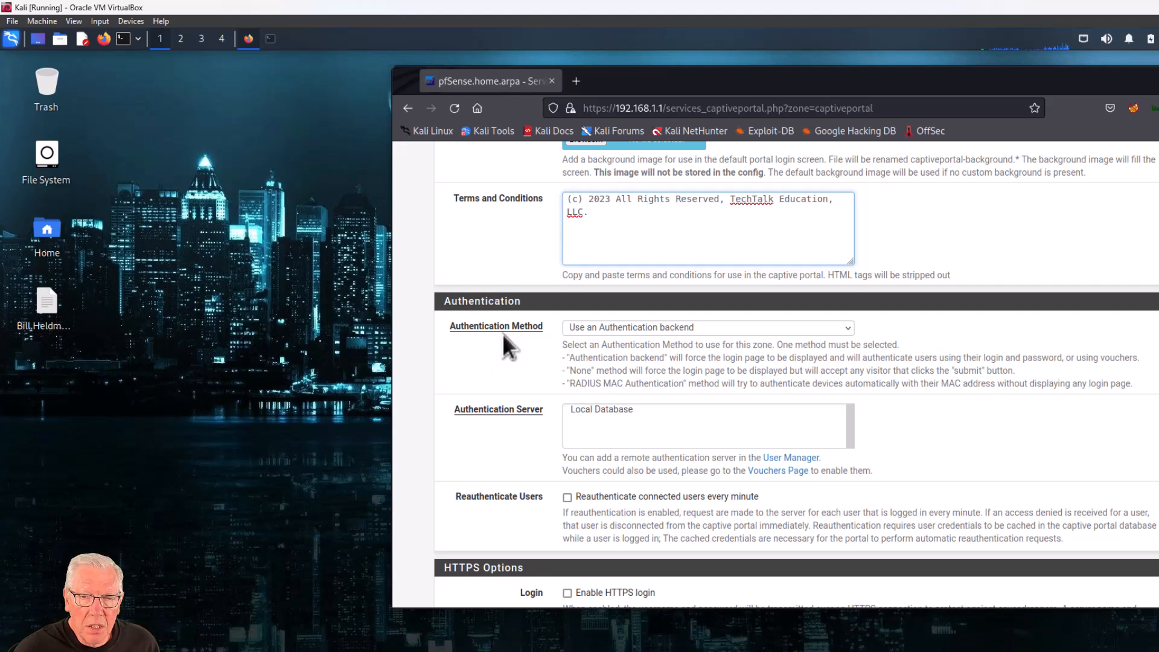
click(846, 326)
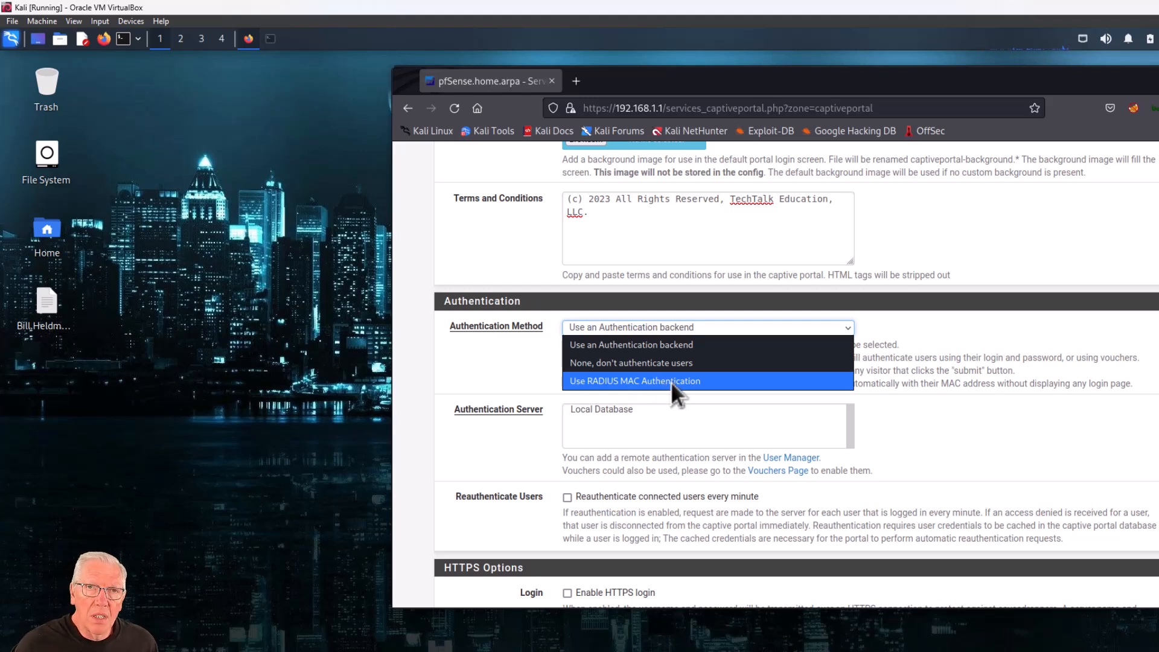
click(690, 346)
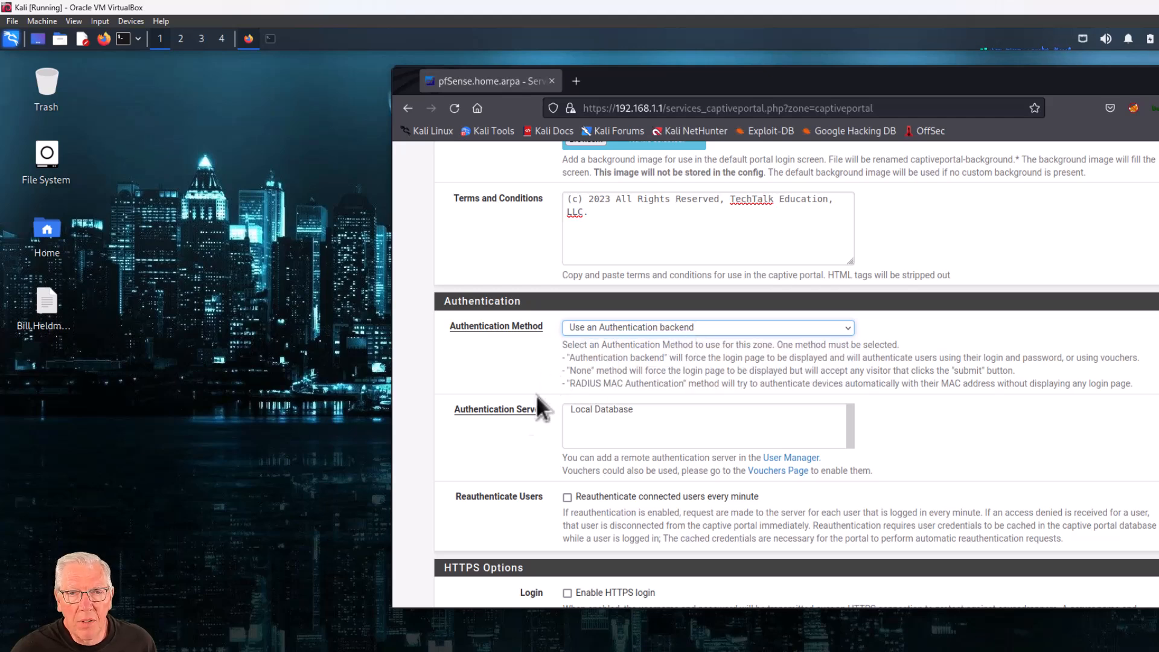
click(649, 329)
click(649, 329)
click(649, 329)
click(630, 363)
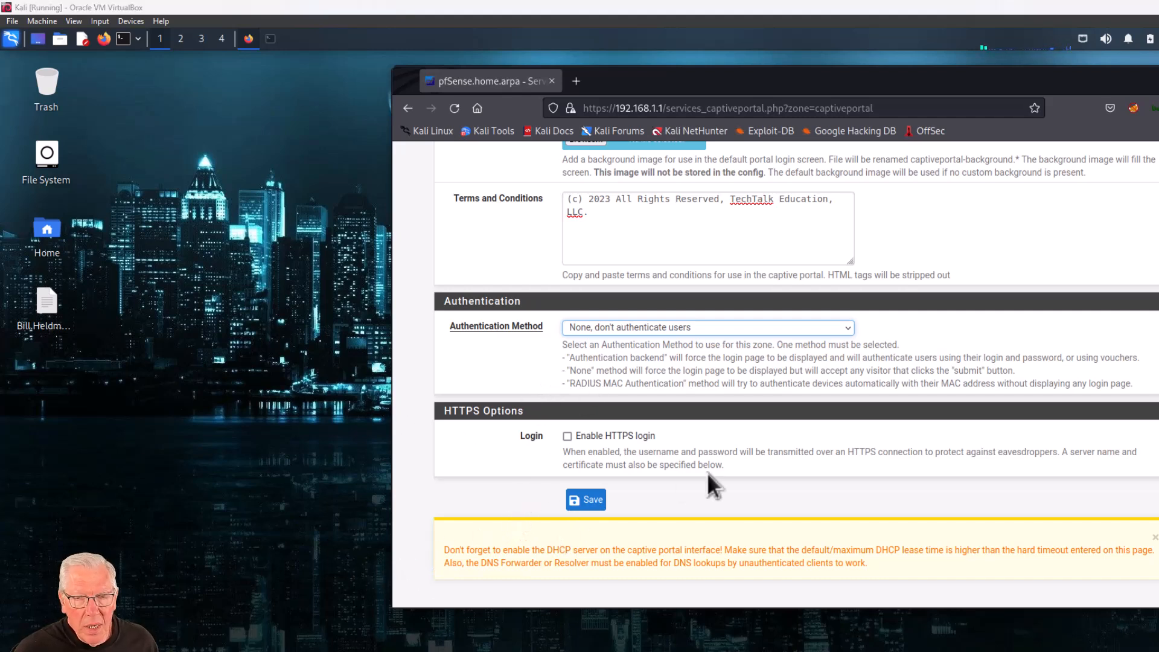
Step: Save the captive portal zone's configuration with HTTPS login disabled
click(567, 436)
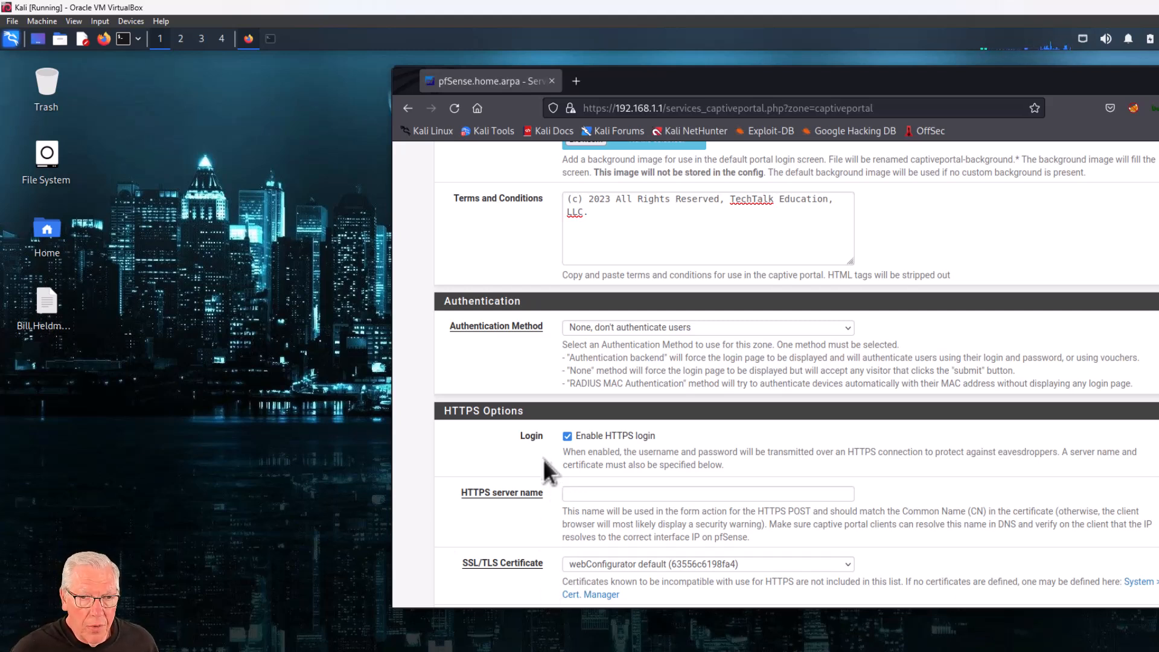
click(568, 437)
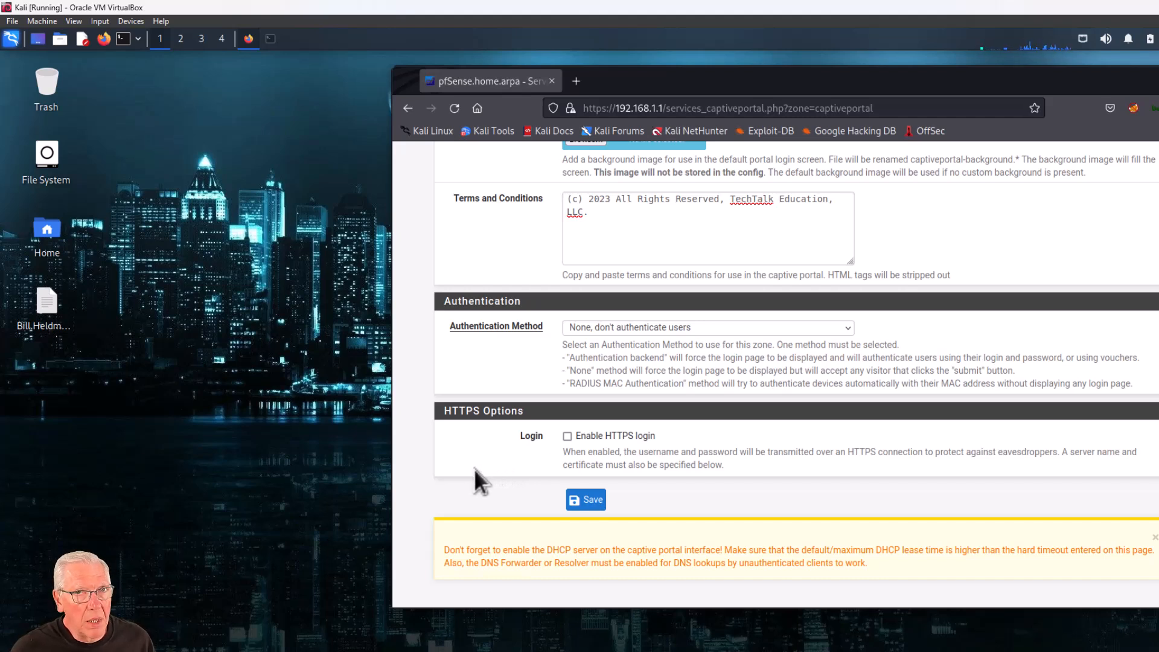
click(586, 499)
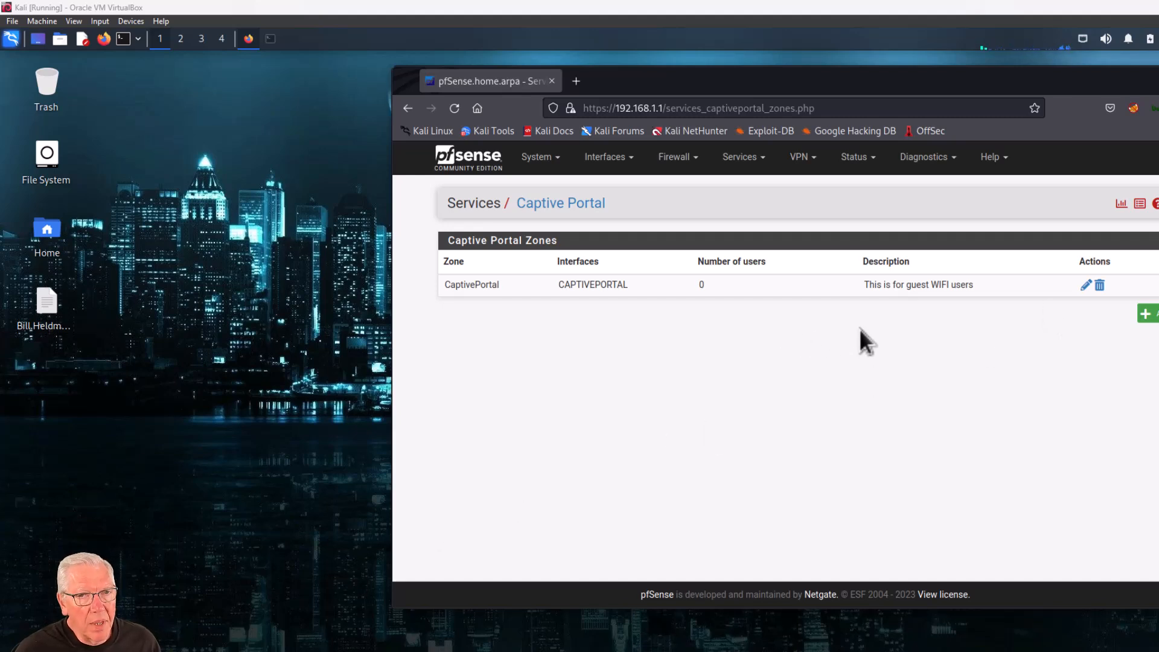
Step: Reopen the CaptivePortal zone for editing and review its Vouchers, High Availability and File Manager settings
click(1084, 285)
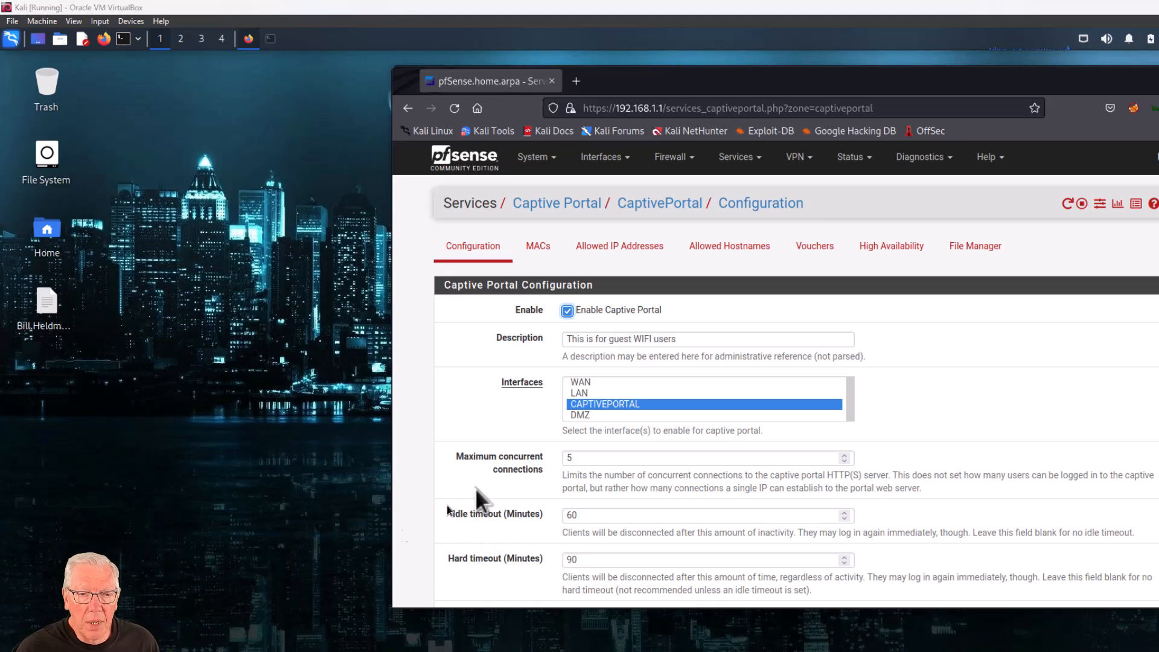
click(815, 247)
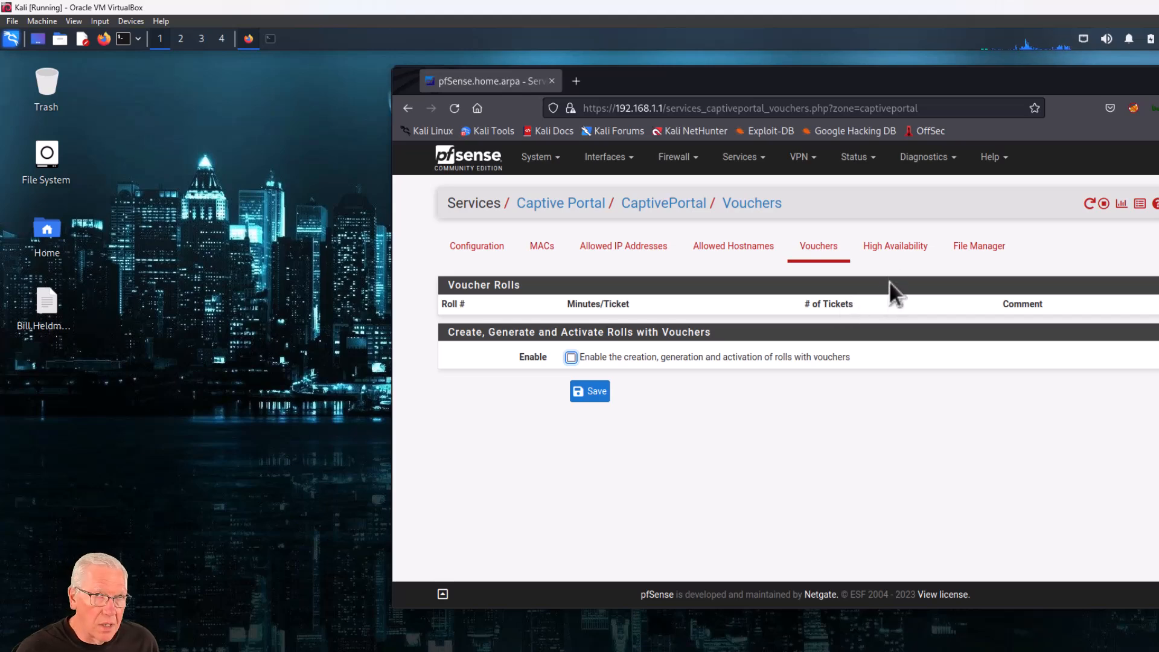
click(893, 253)
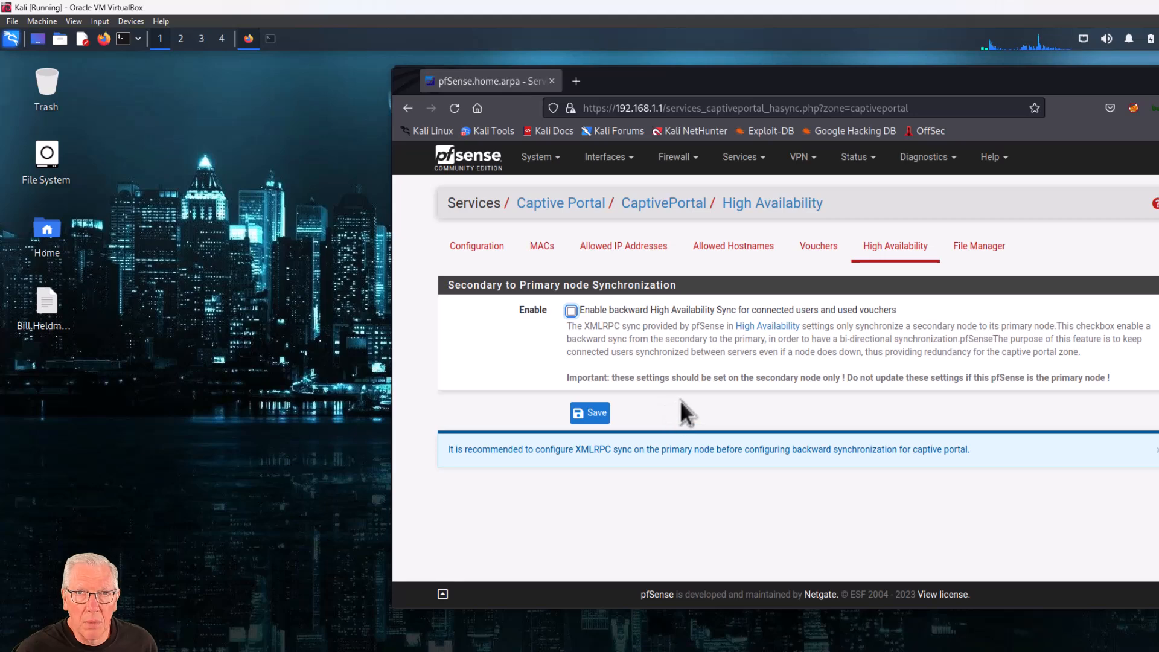
click(979, 247)
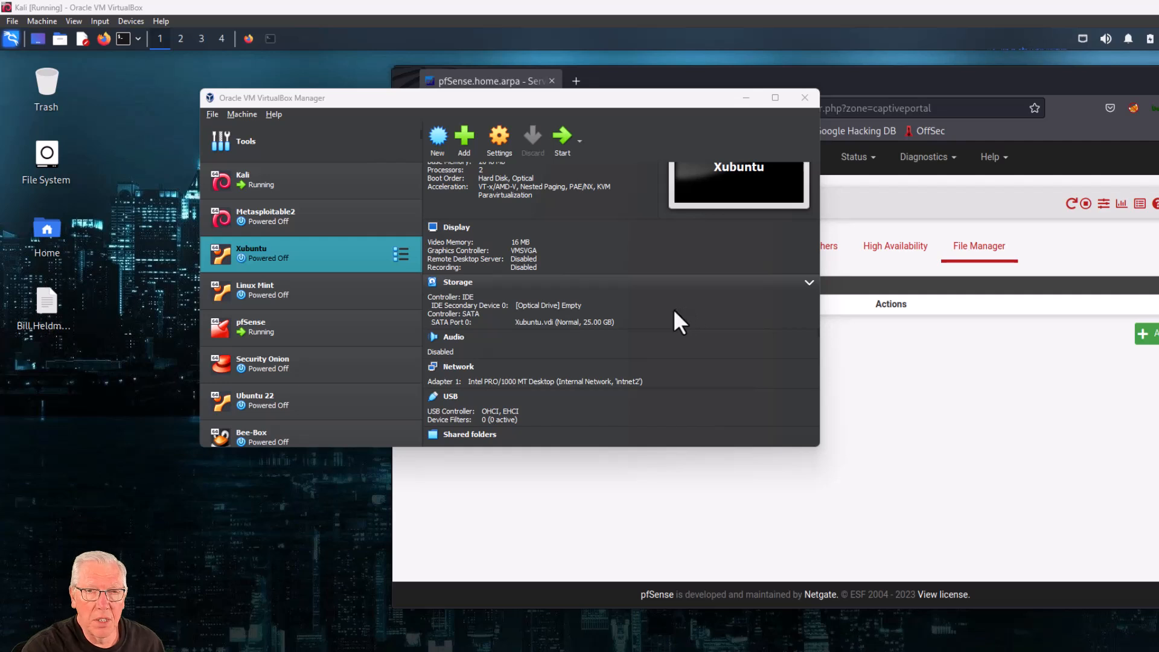
Step: Switch to VirtualBox Manager and examine the pfSense virtual machine's network adapters
scroll(314, 350, down, 1)
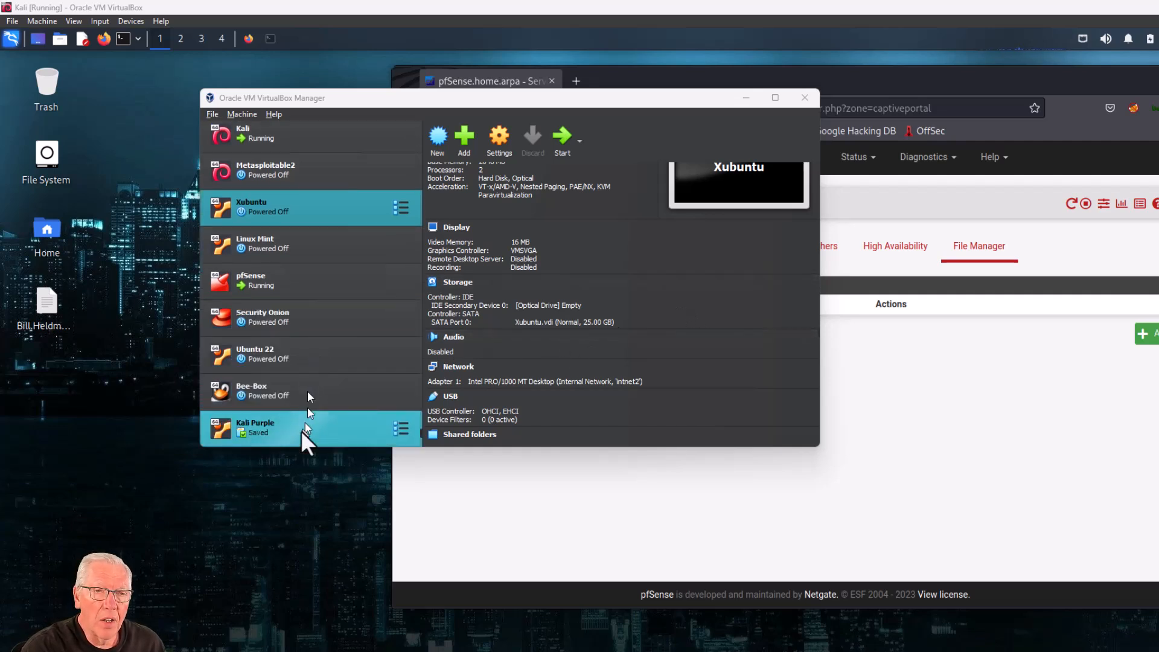
click(311, 289)
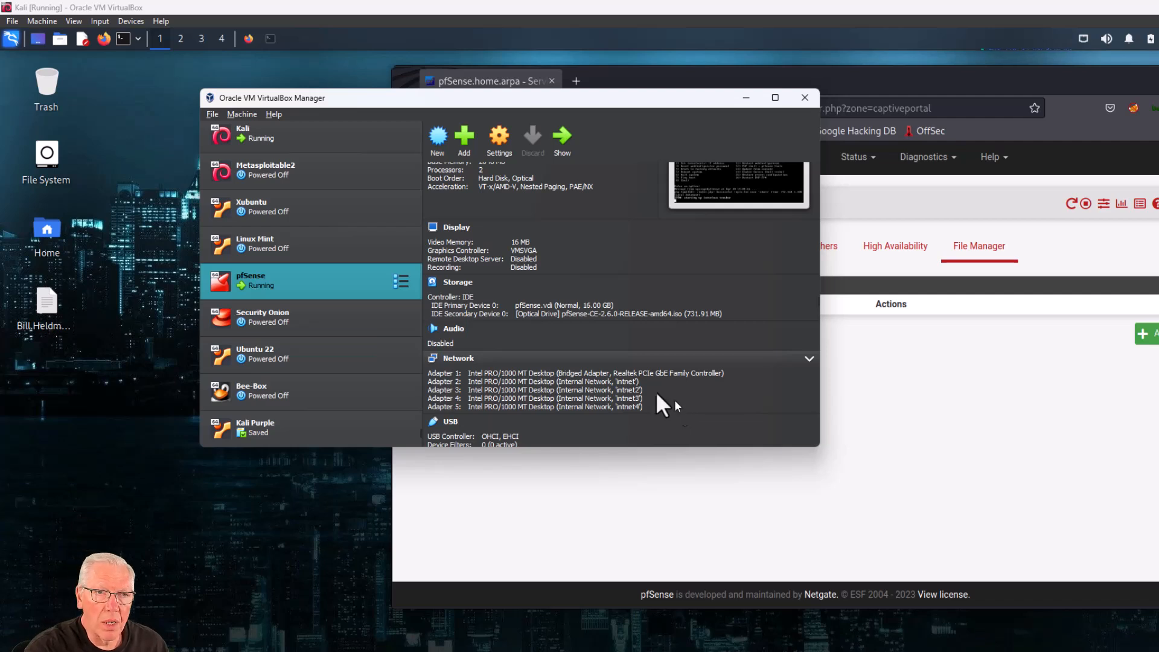
Step: Select the Xubuntu virtual machine in VirtualBox Manager and open the web browser inside the running Xubuntu guest
click(303, 216)
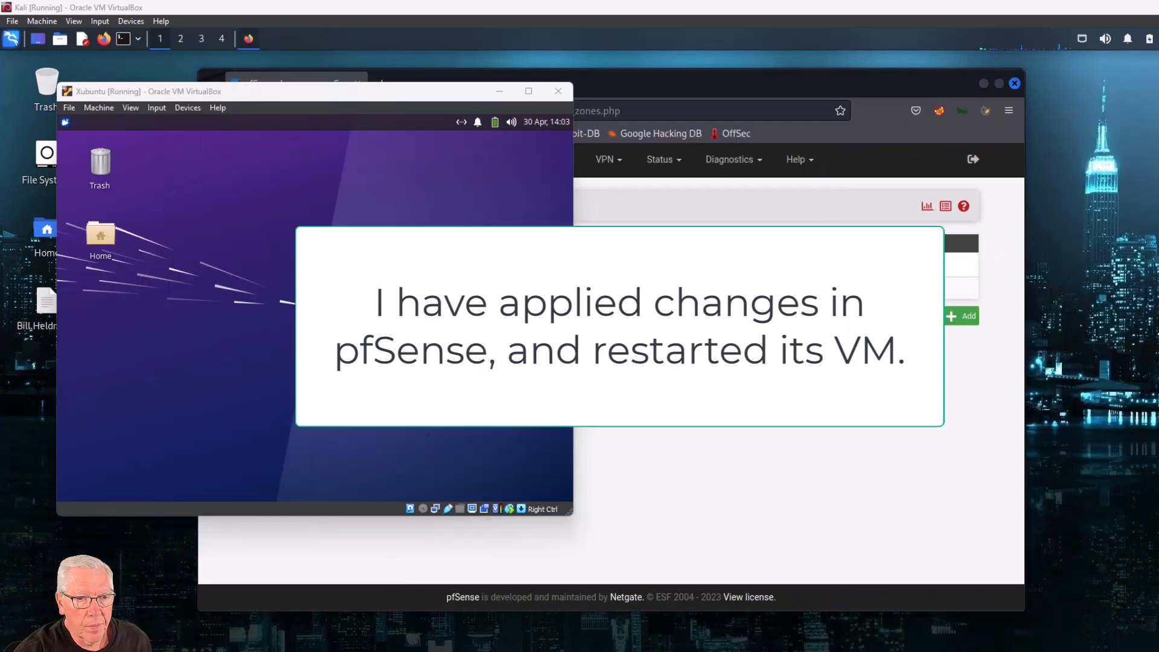
click(65, 122)
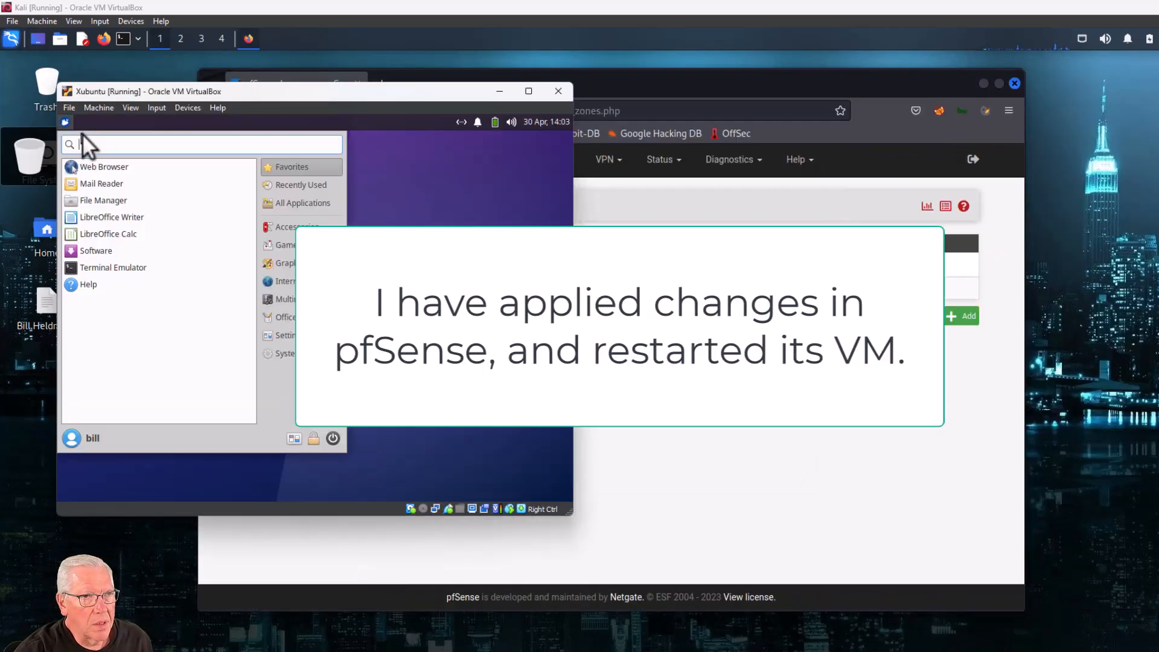
click(114, 169)
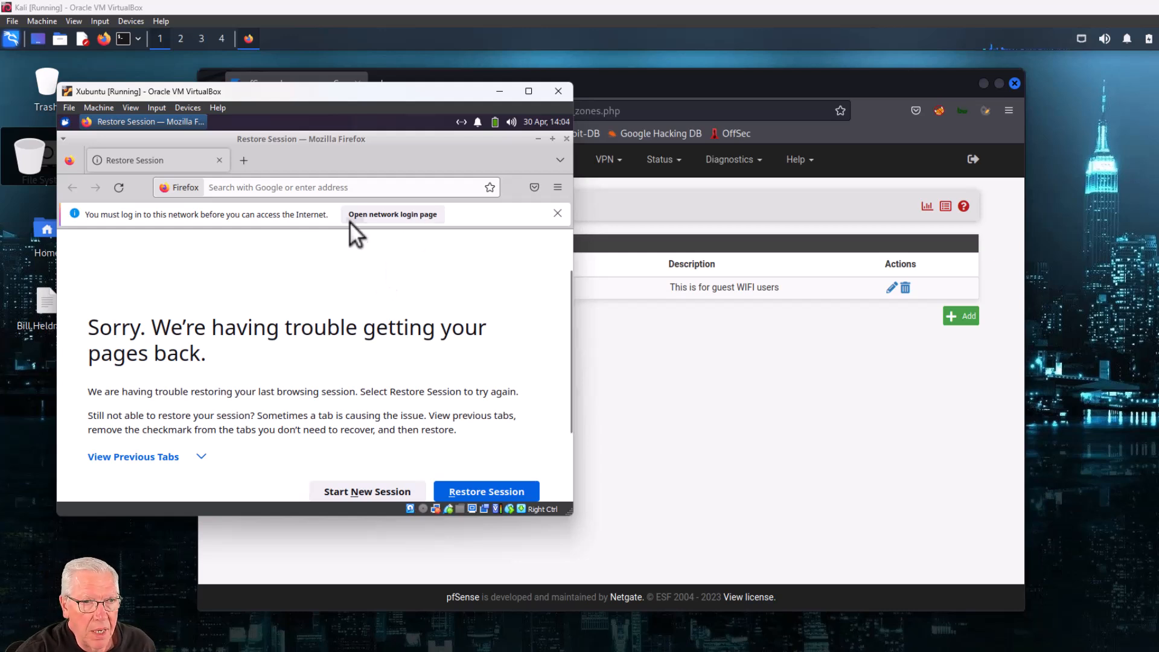
Step: Open the network login page in Xubuntu's Firefox and log in through the pfSense captive portal
click(385, 215)
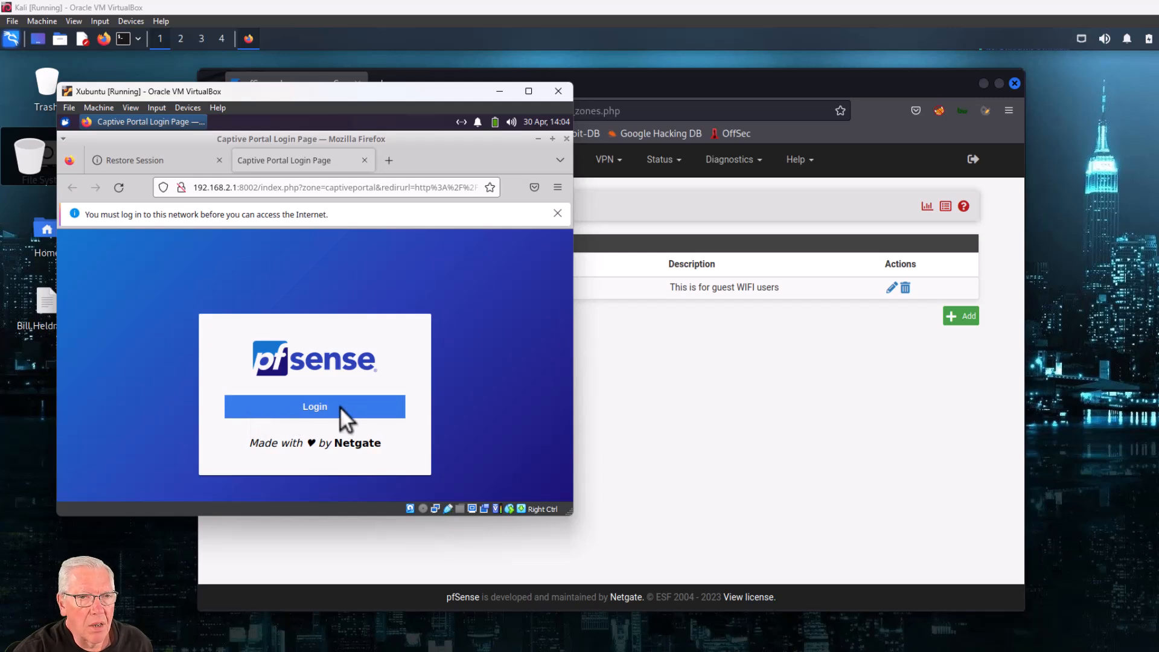
click(313, 407)
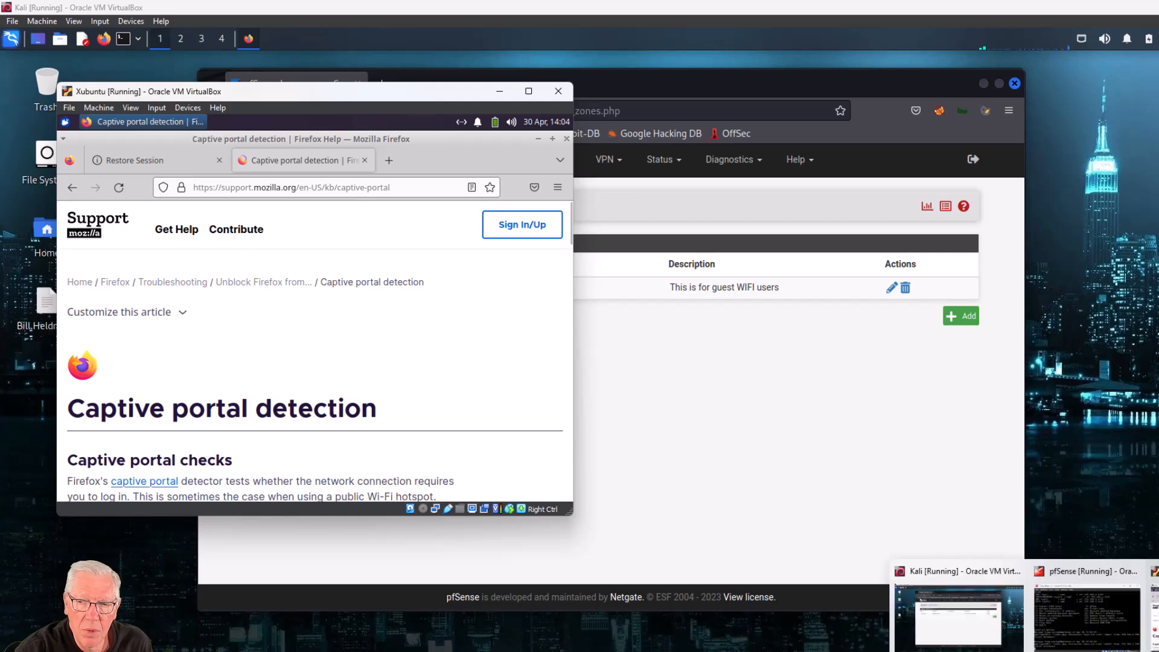
mouse_move(1095, 611)
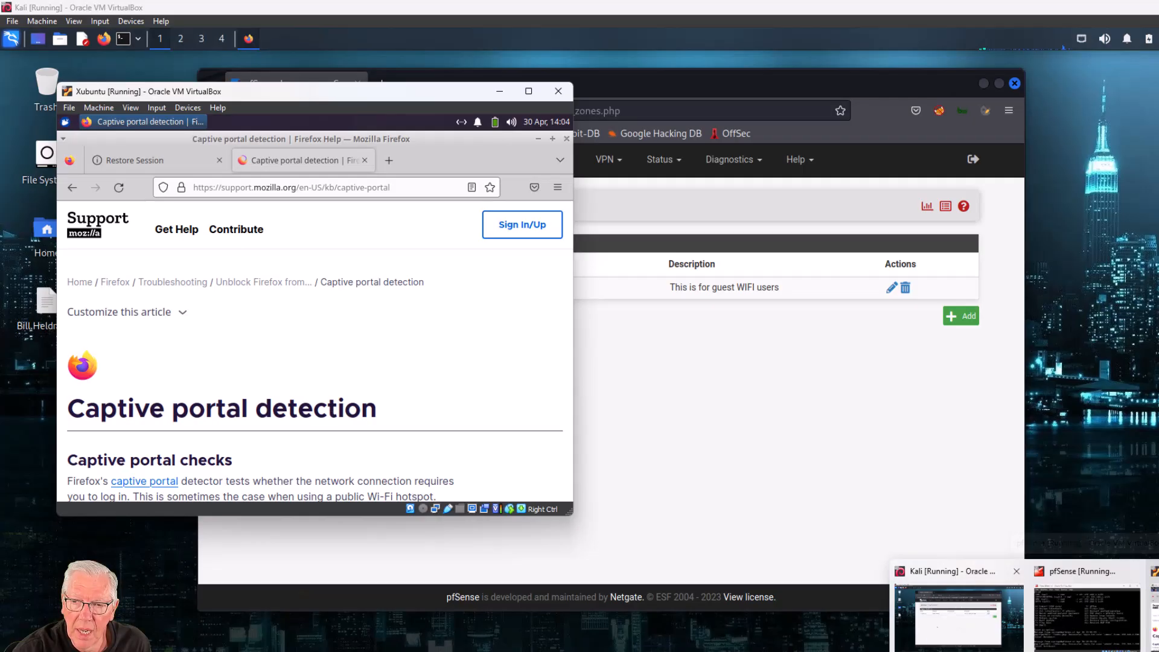
click(966, 573)
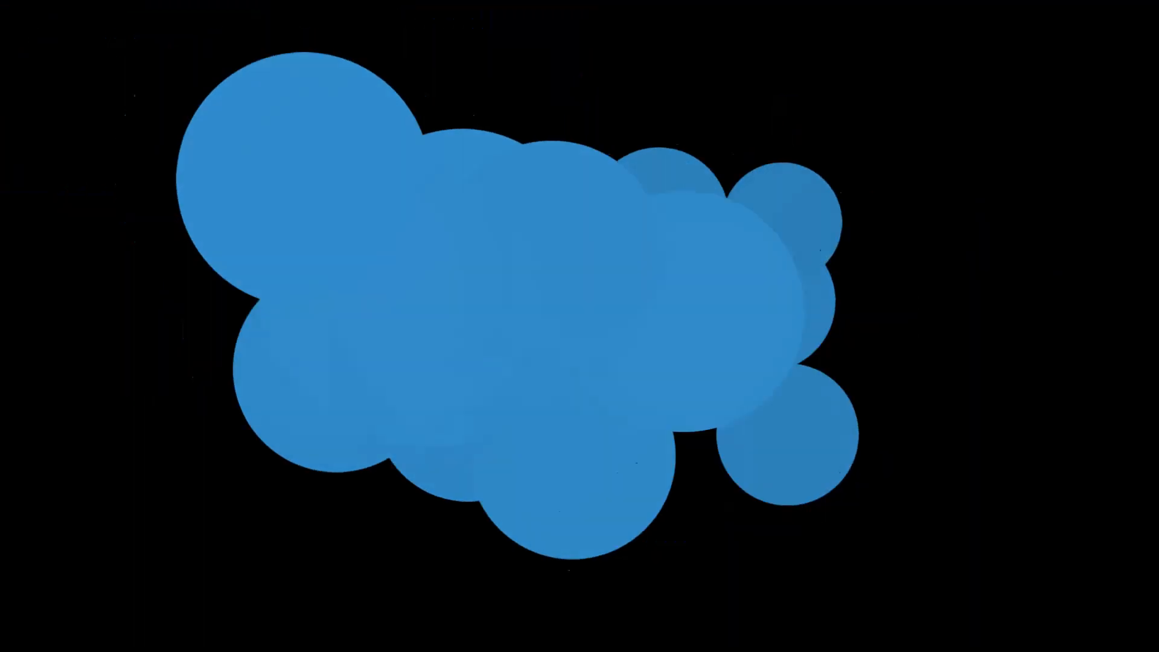